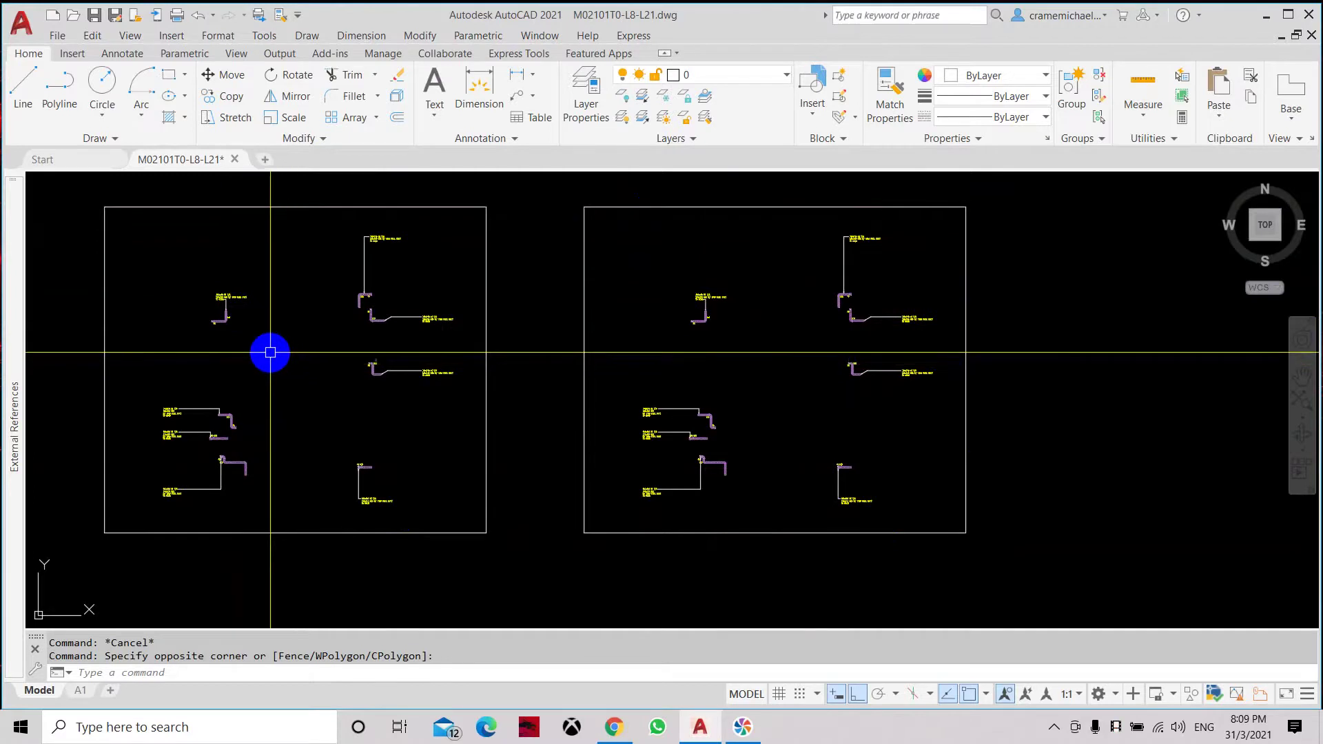
Open the block H-KE-L8-21 from the left frame for editing in the Block Editor.
left_click(223, 314)
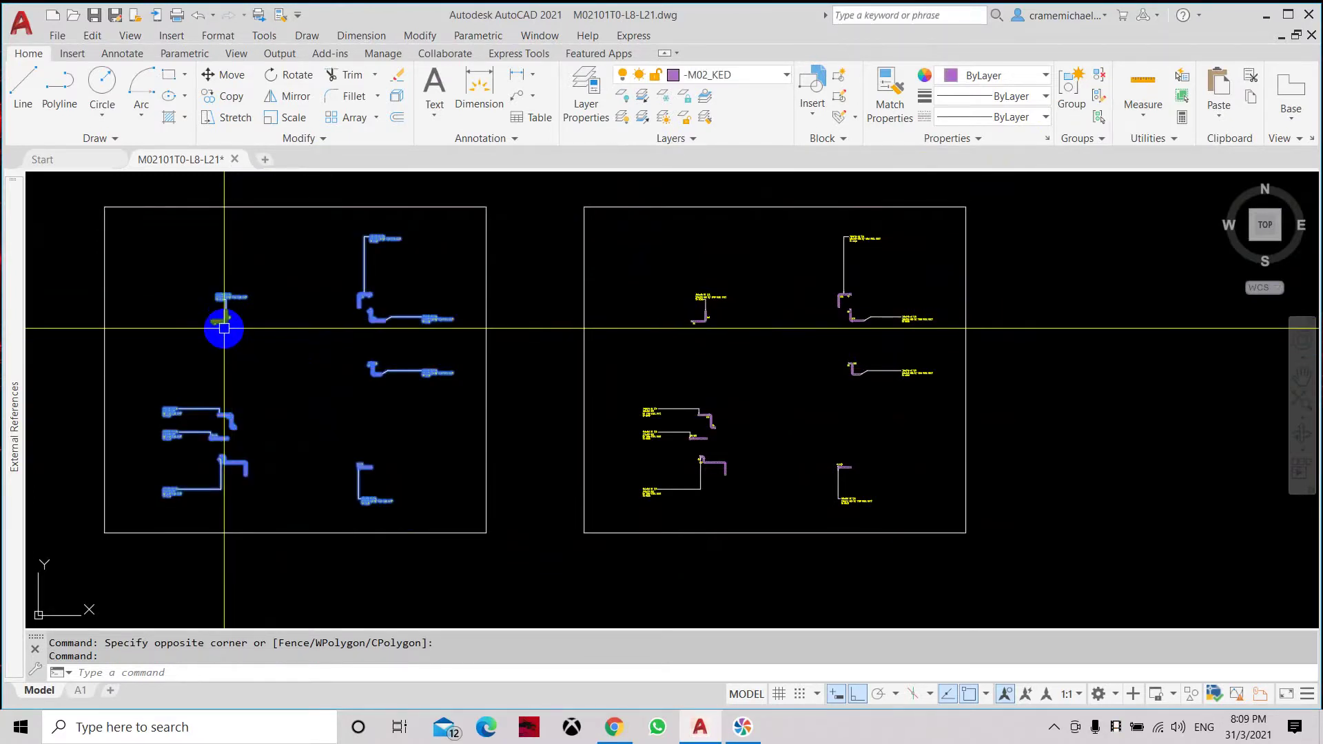
middle_click_drag(320, 386, 357, 387)
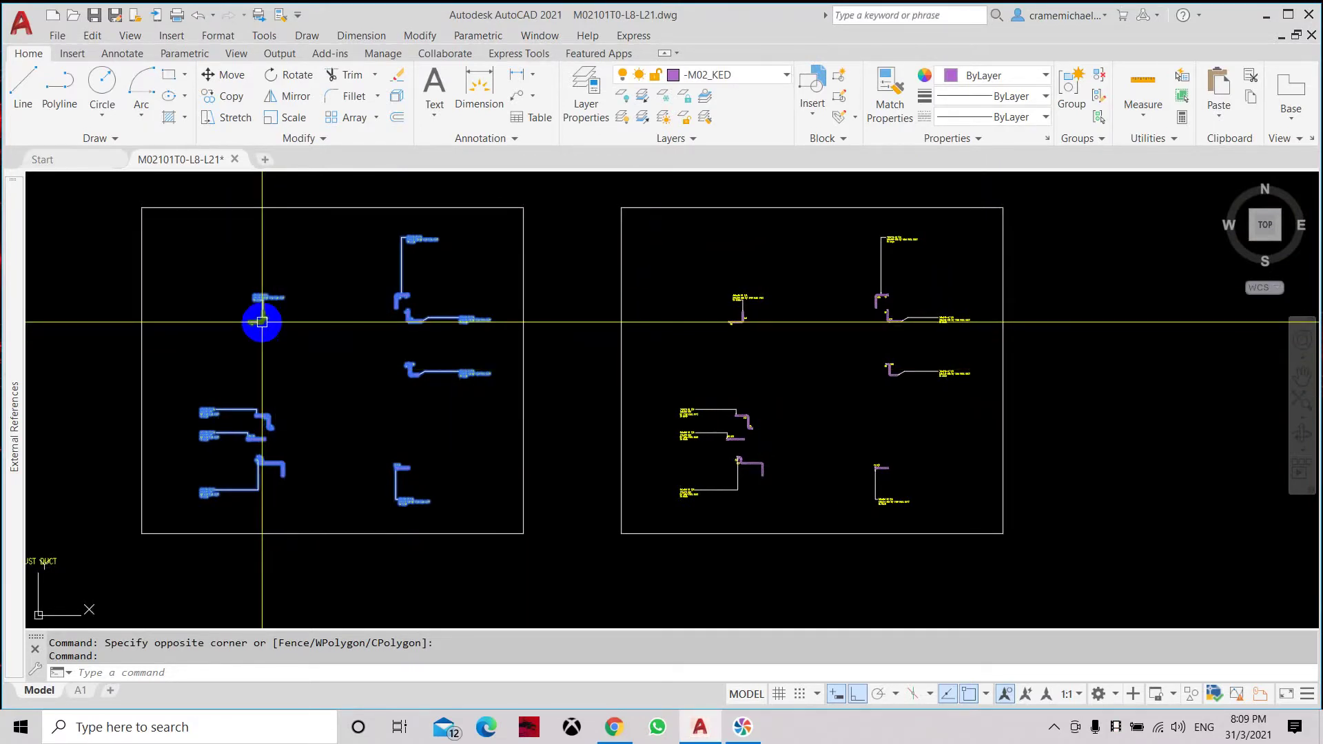
double_click(262, 321)
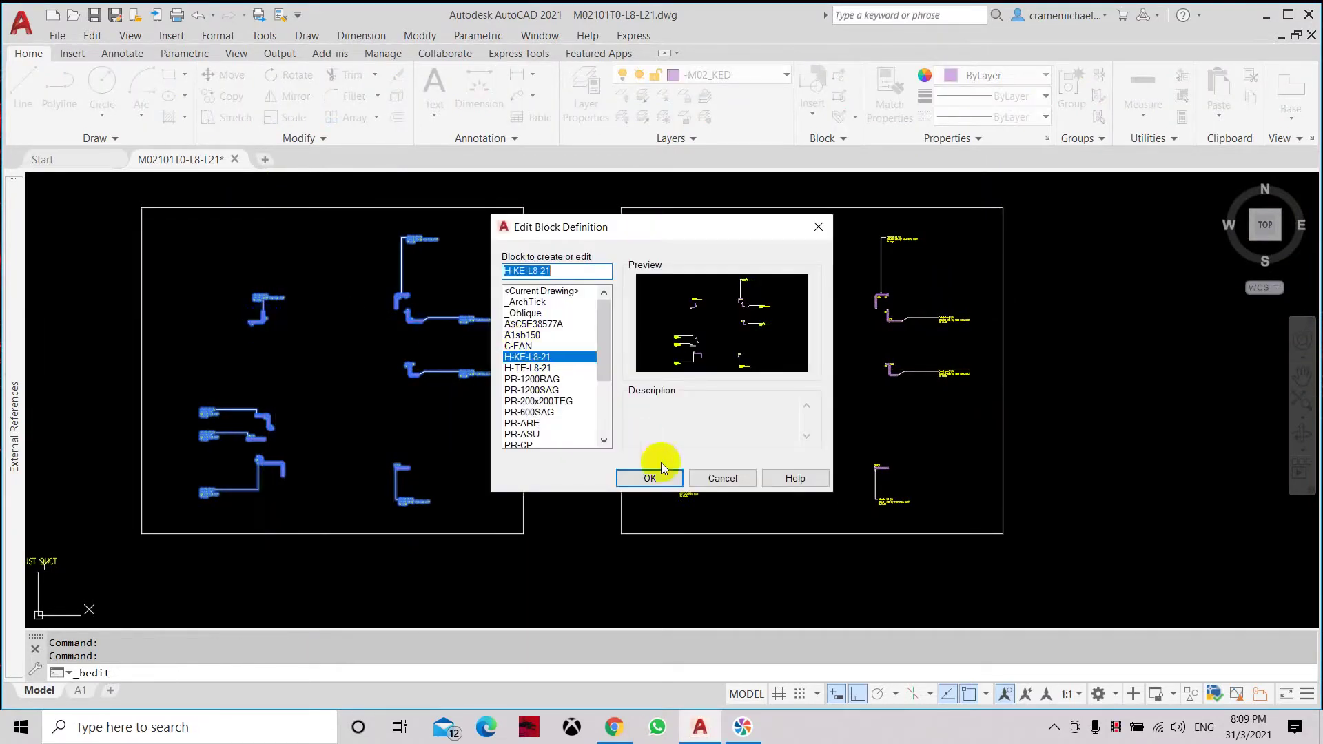
left_click(669, 483)
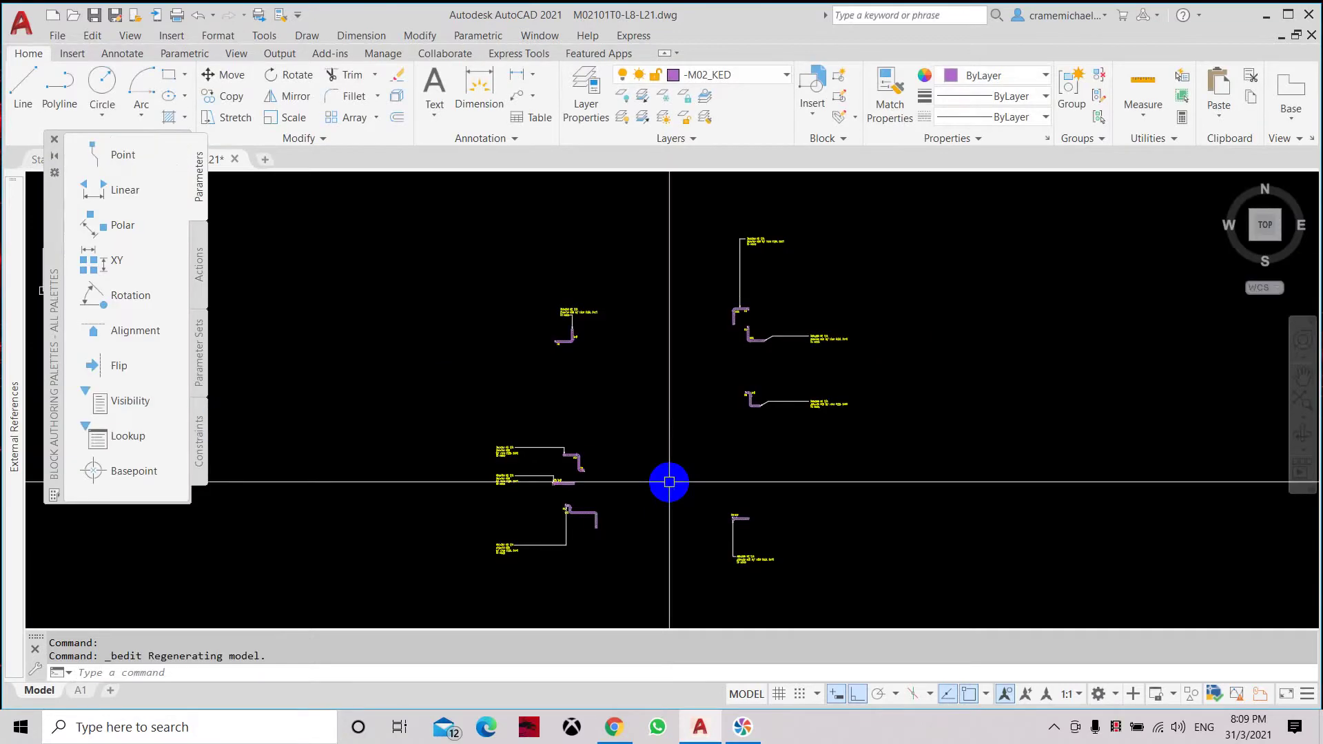
Erase the upper-left duct detail with its label inside the block, and close the editor saving the changes to H-KE-L8-21.
scroll(555, 343, "up", 2)
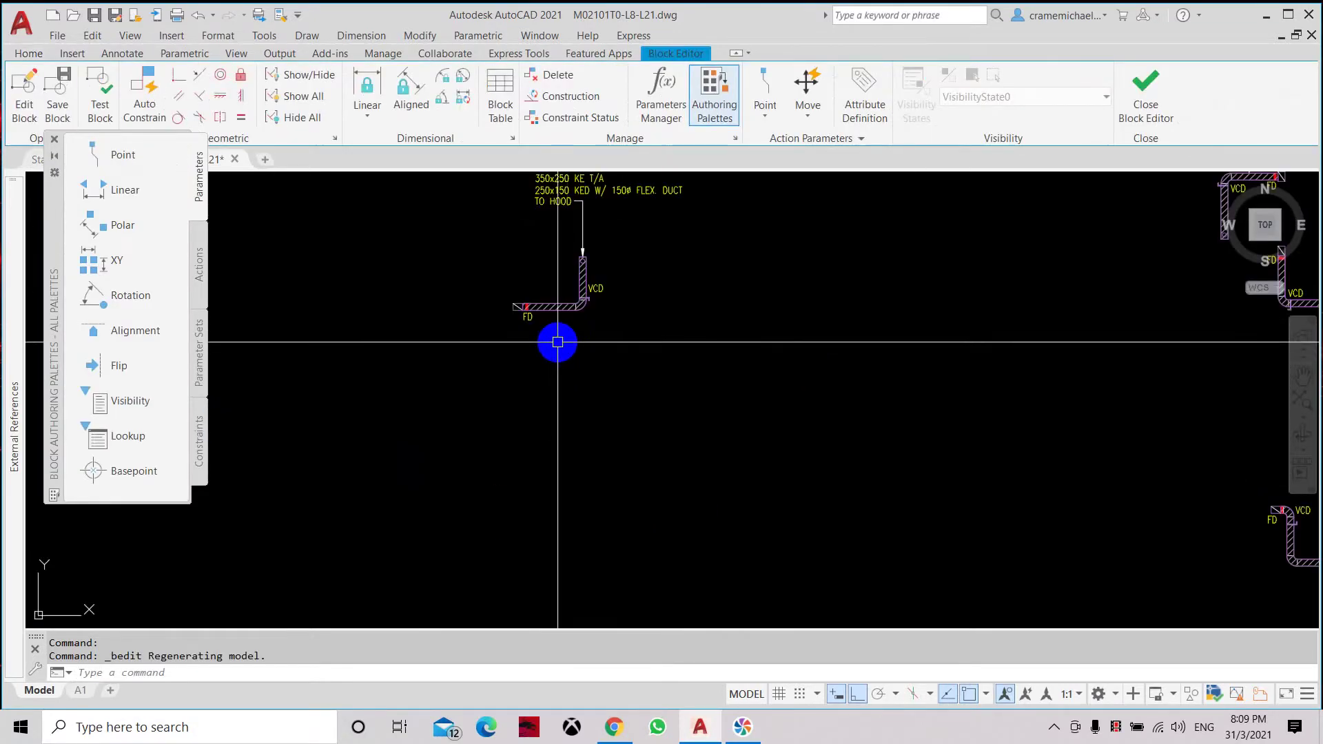
scroll(556, 340, "down", 2)
left_click(503, 271)
left_click(637, 362)
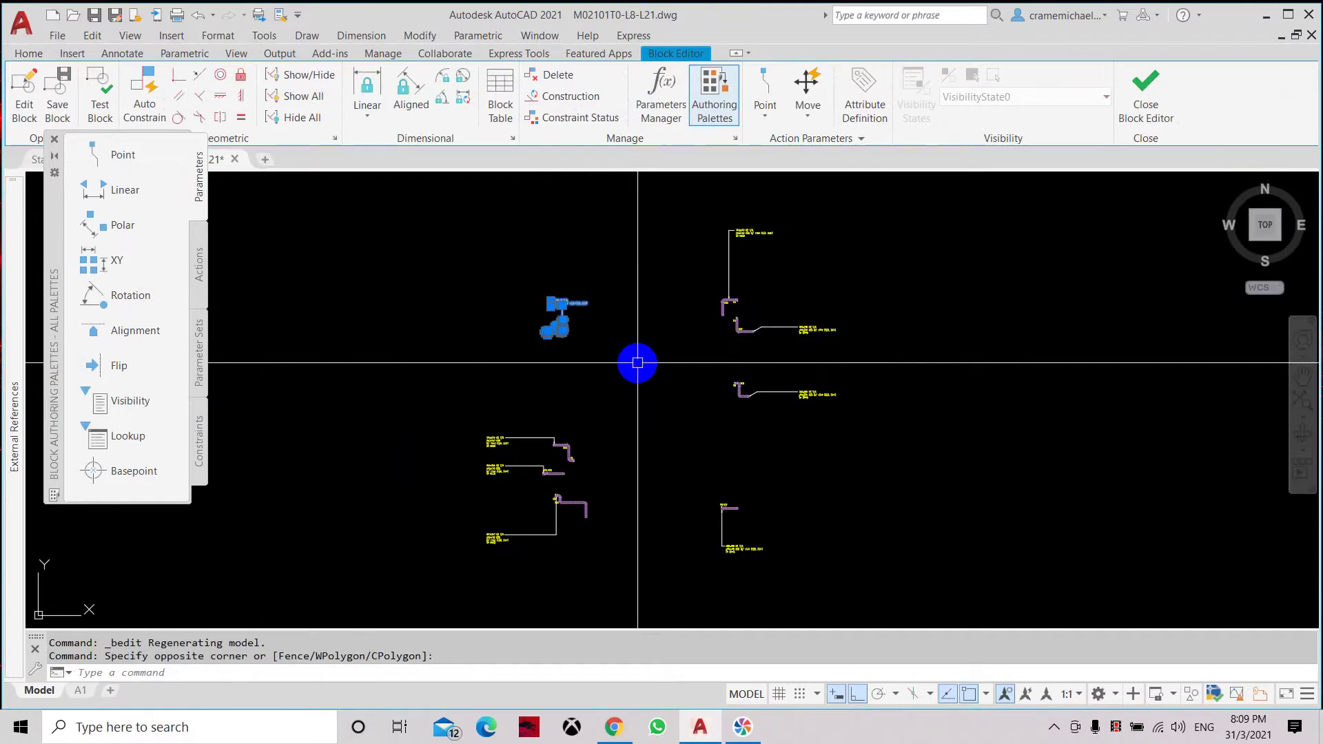
type("e")
key("Return")
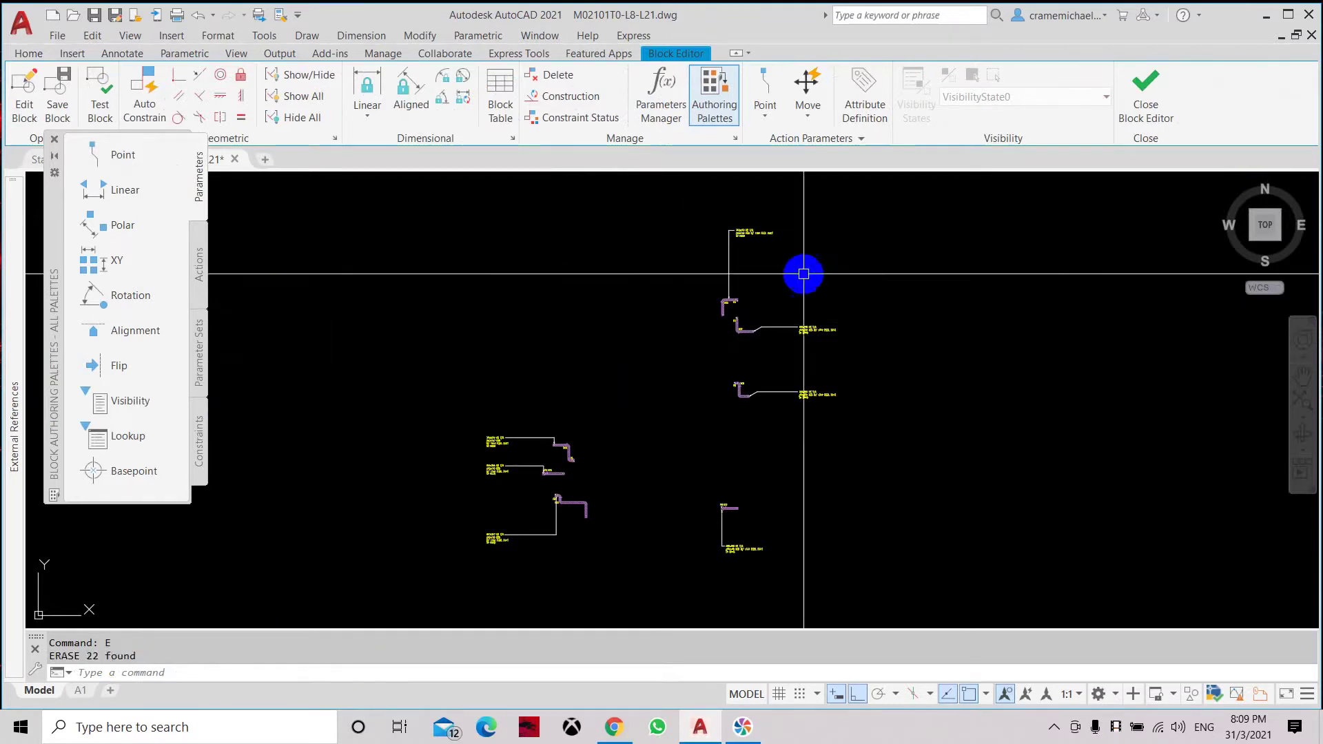
left_click(1145, 110)
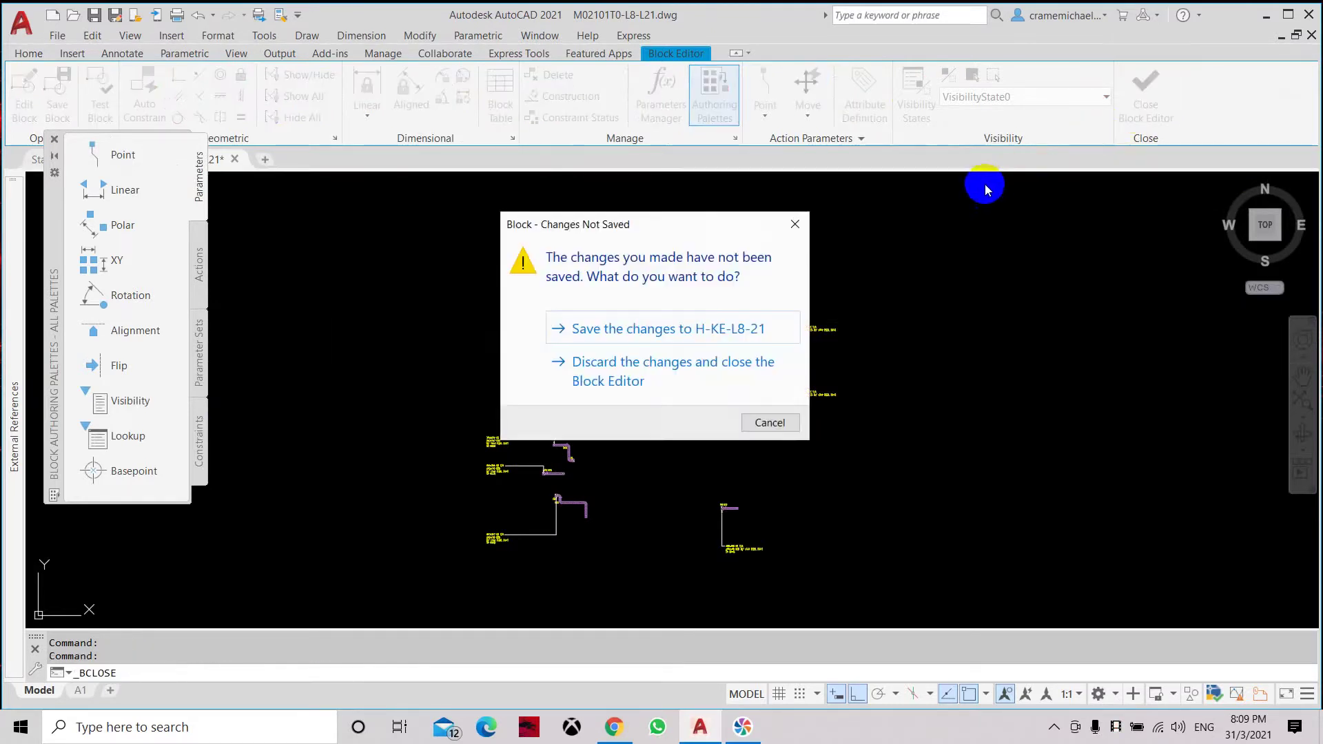
left_click(661, 330)
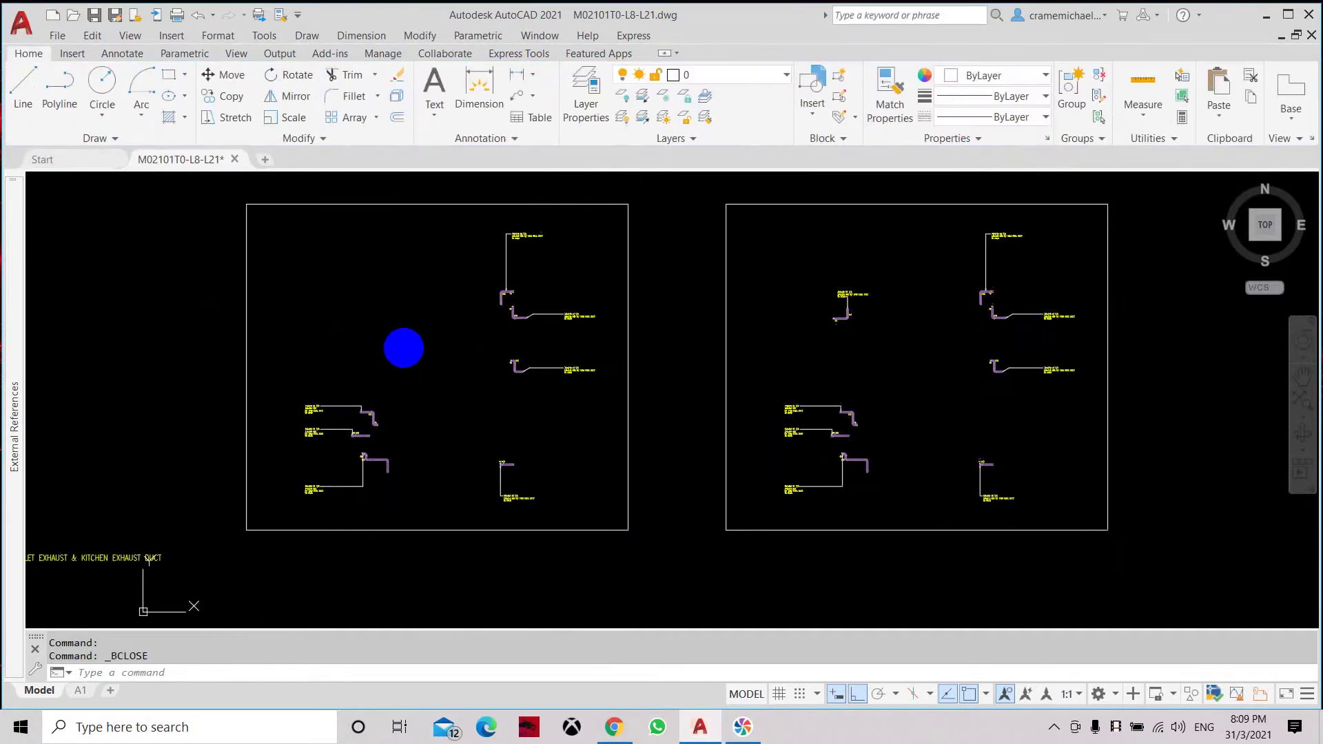
Examine the edited block in the left frame and compare it with the duct layout in the right frame.
scroll(413, 365, "down", 5)
scroll(429, 398, "up", 5)
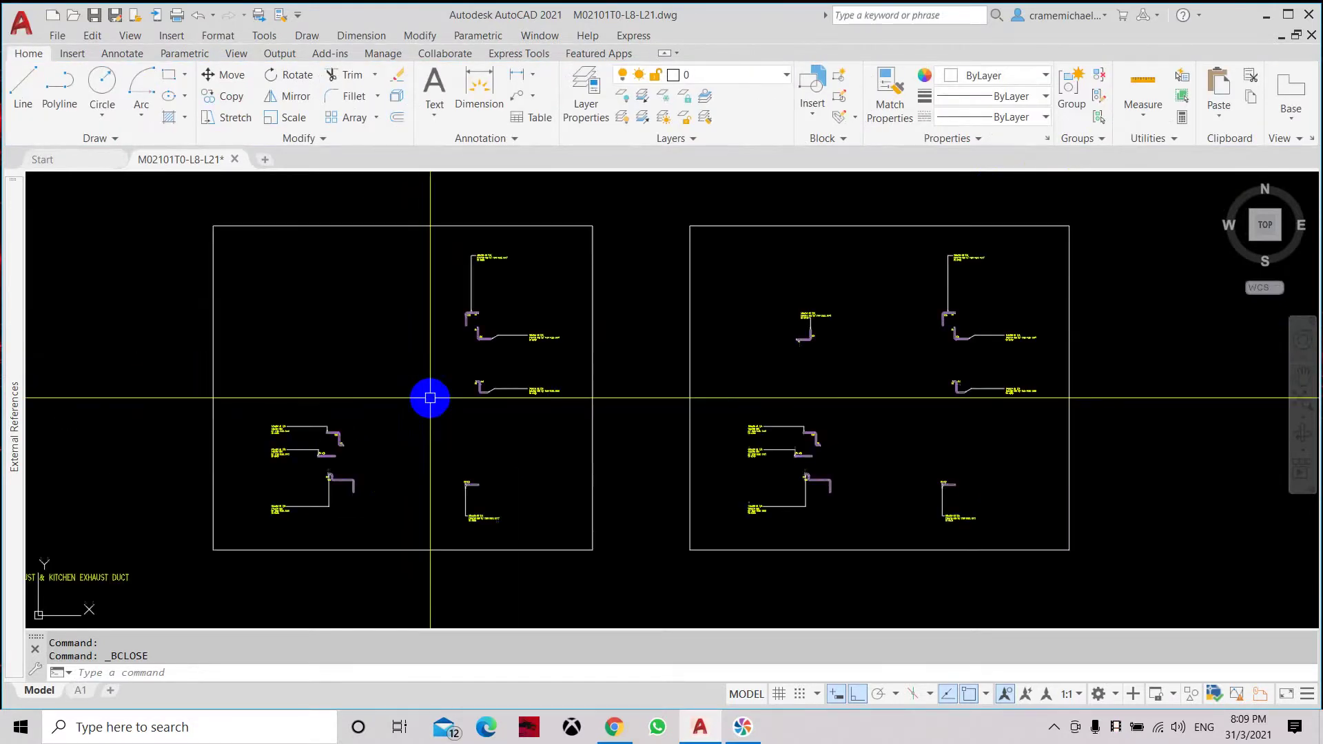
middle_click_drag(467, 344, 471, 363)
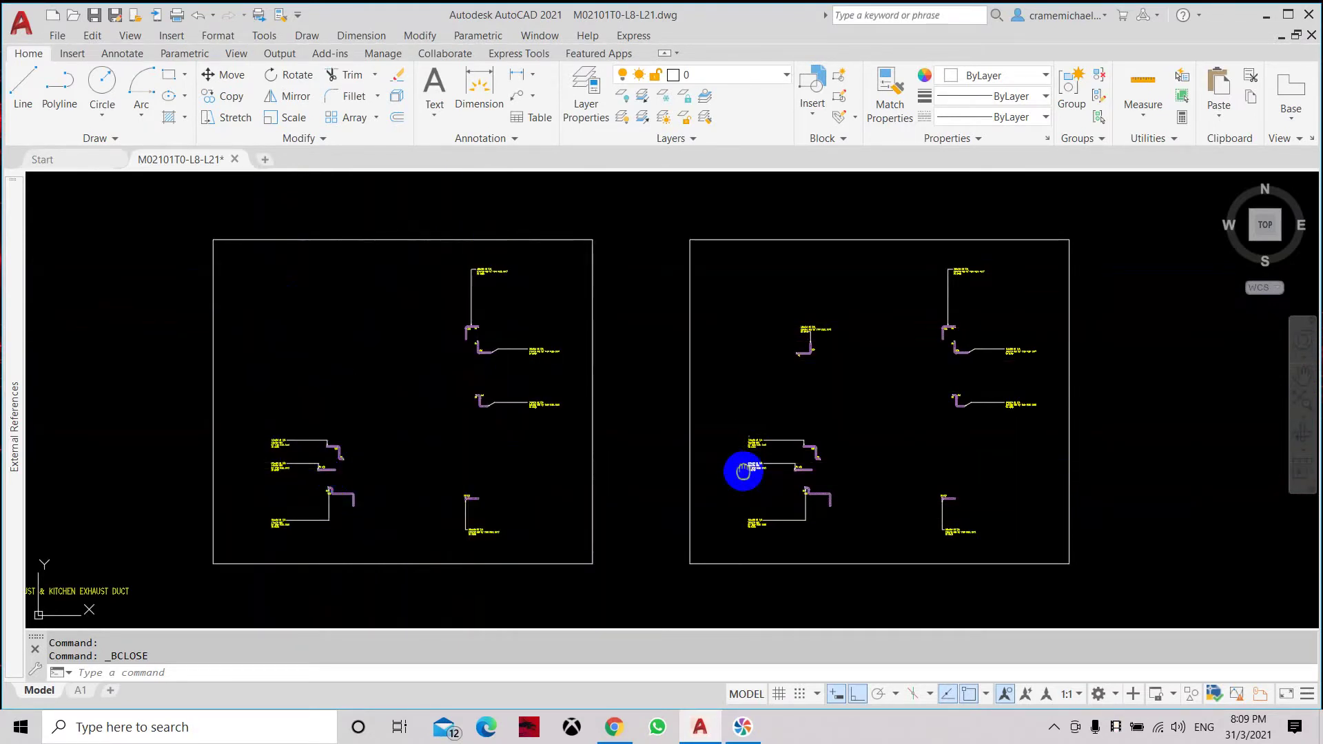
middle_click_drag(744, 471, 529, 449)
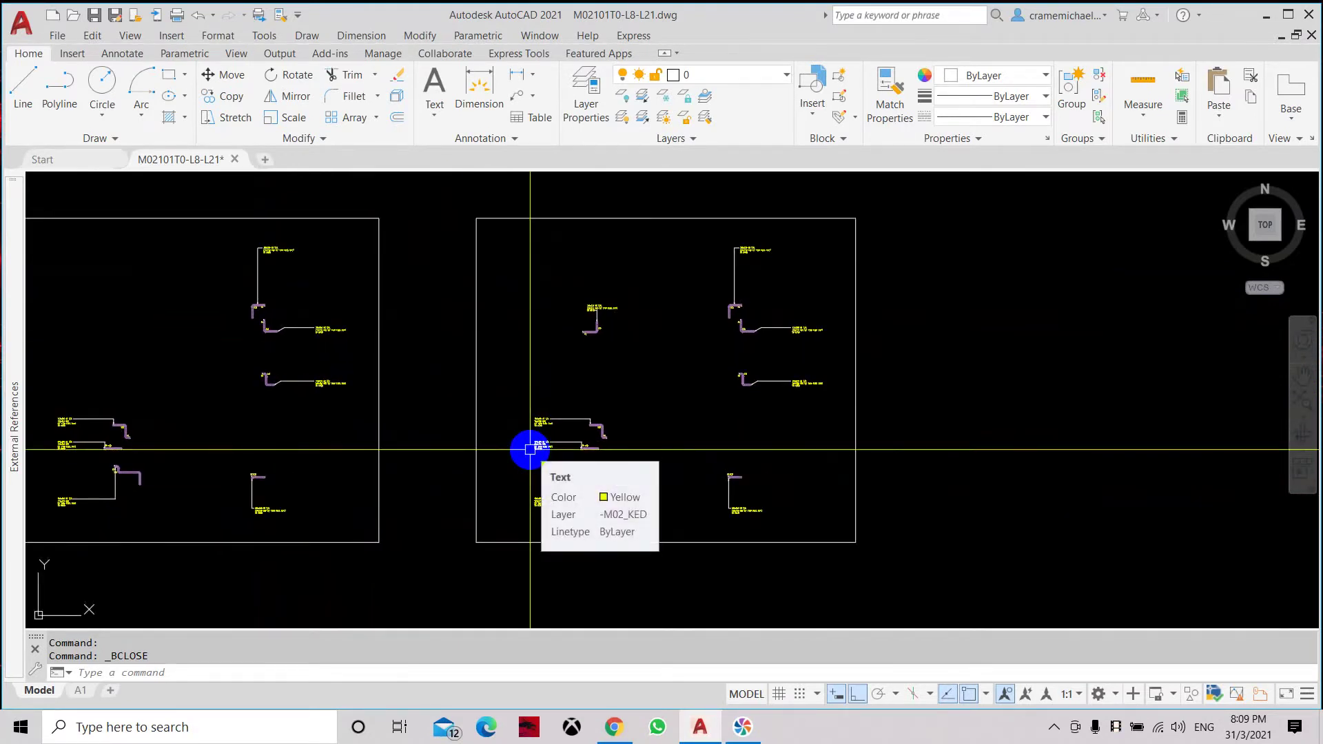
middle_click_drag(571, 384, 579, 383)
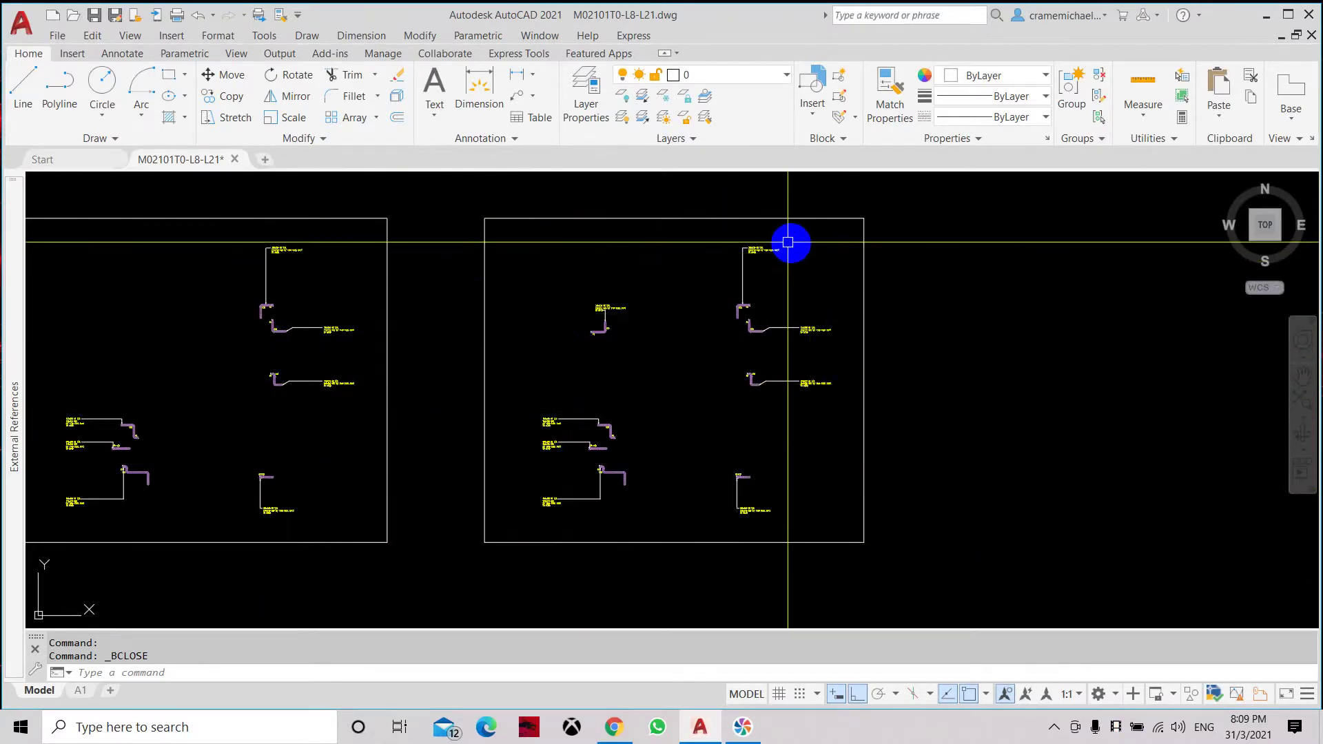
middle_click_drag(555, 358, 534, 368)
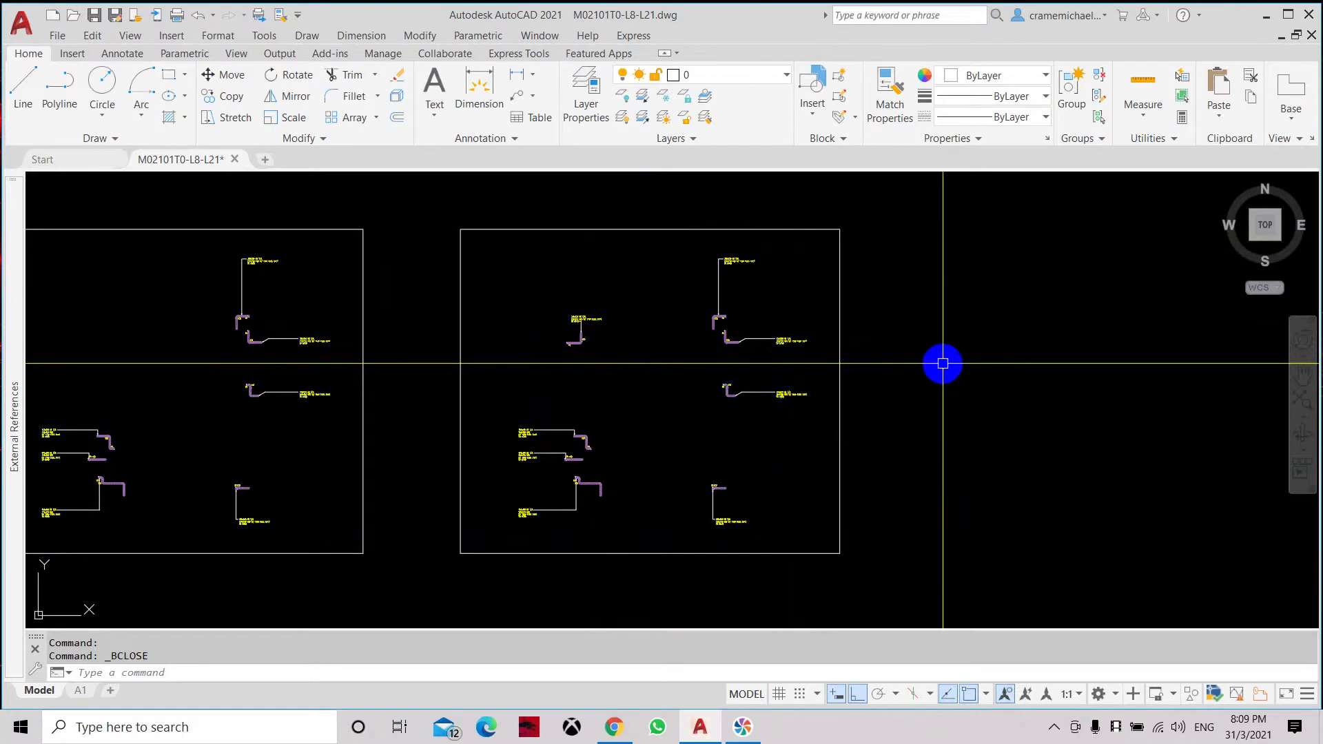
middle_click_drag(941, 363, 912, 363)
middle_click_drag(1015, 360, 947, 355)
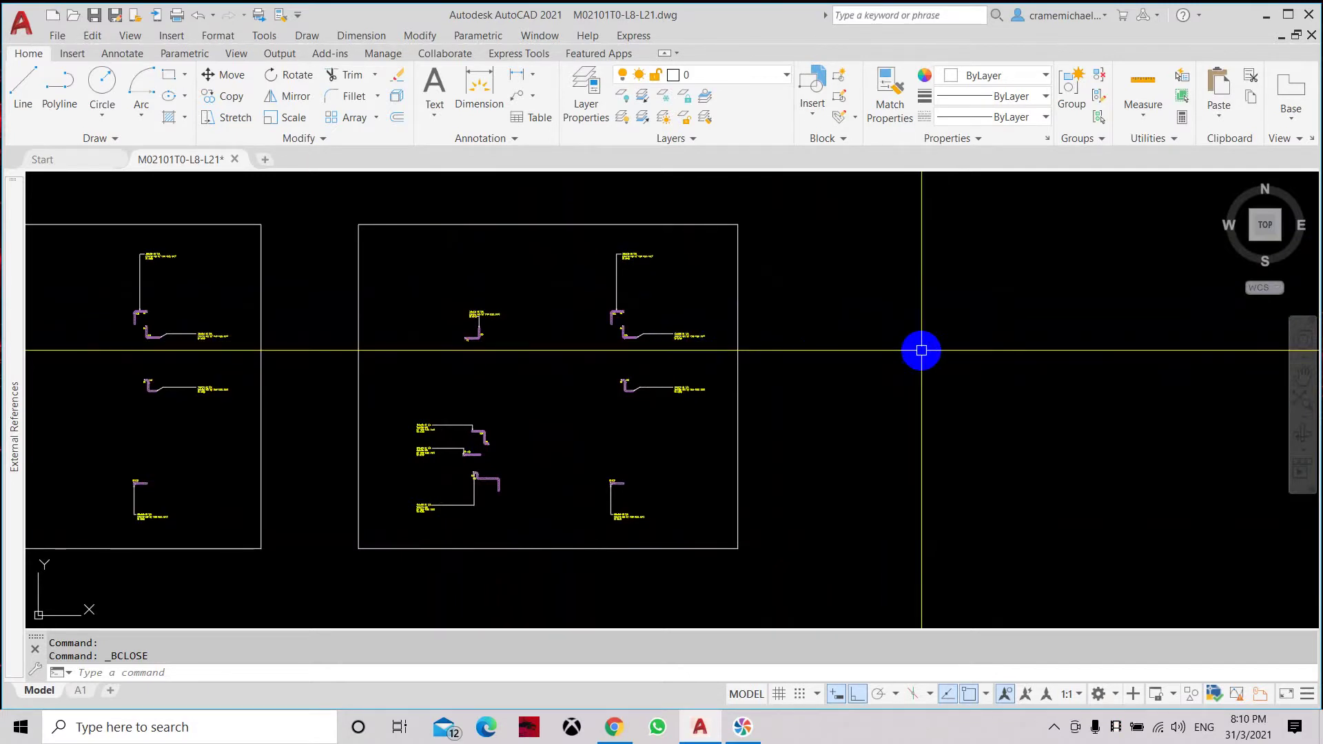
middle_click_drag(360, 354, 463, 352)
middle_click_drag(570, 341, 573, 347)
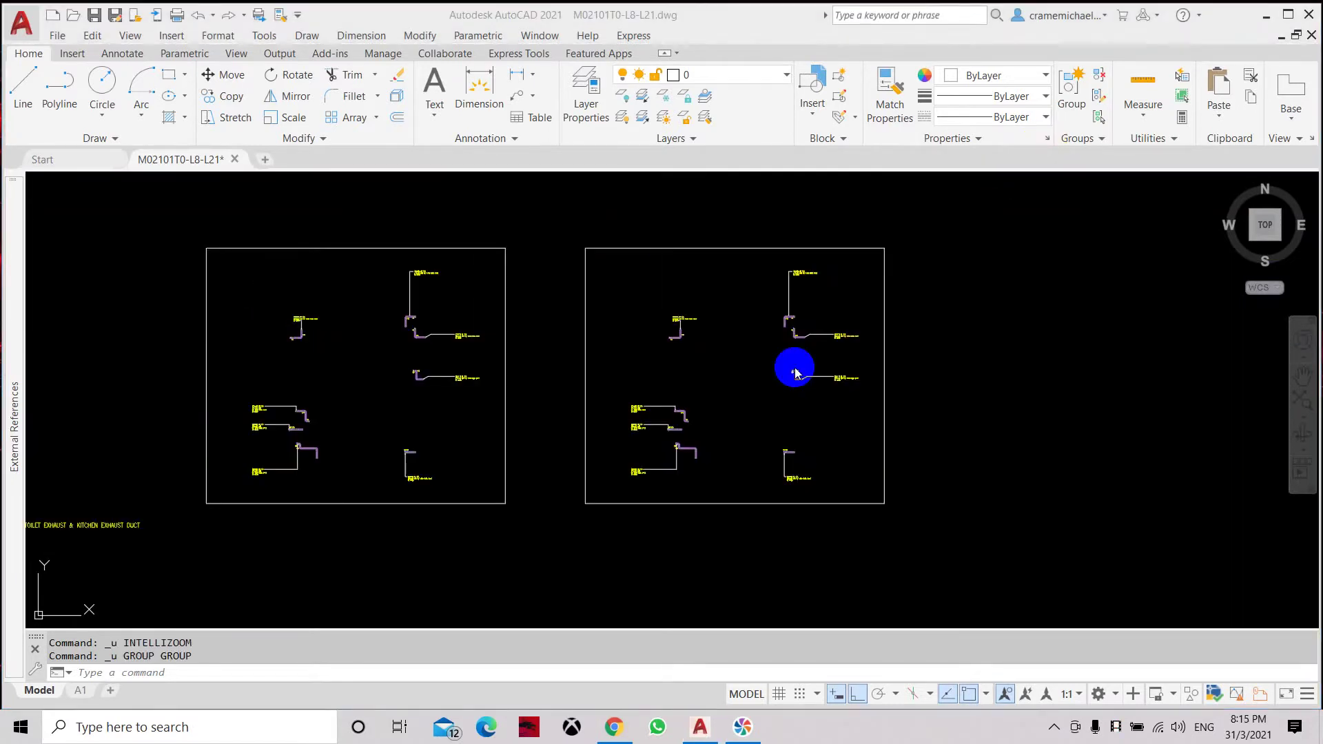
Group all ducts and labels inside the right frame, leaving out the frame itself.
scroll(810, 410, "up", 3)
scroll(712, 351, "down", 3)
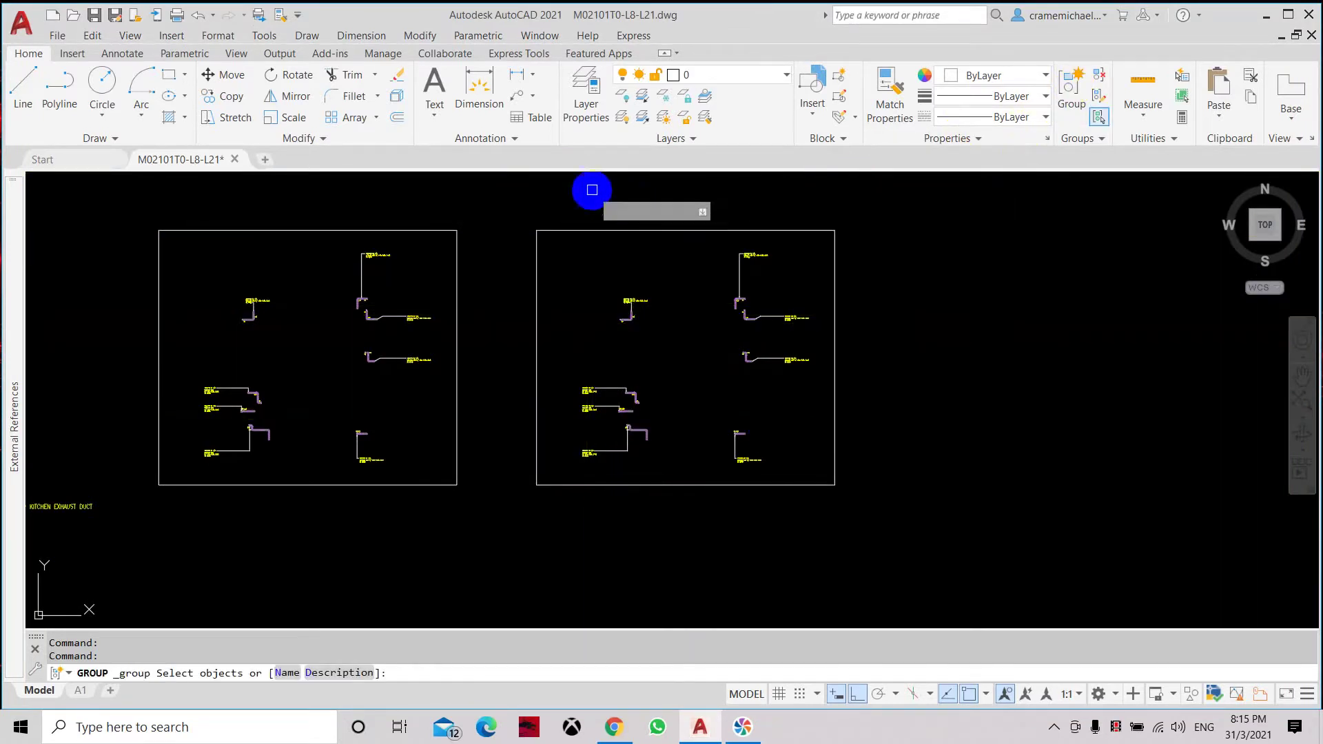
left_click(567, 188)
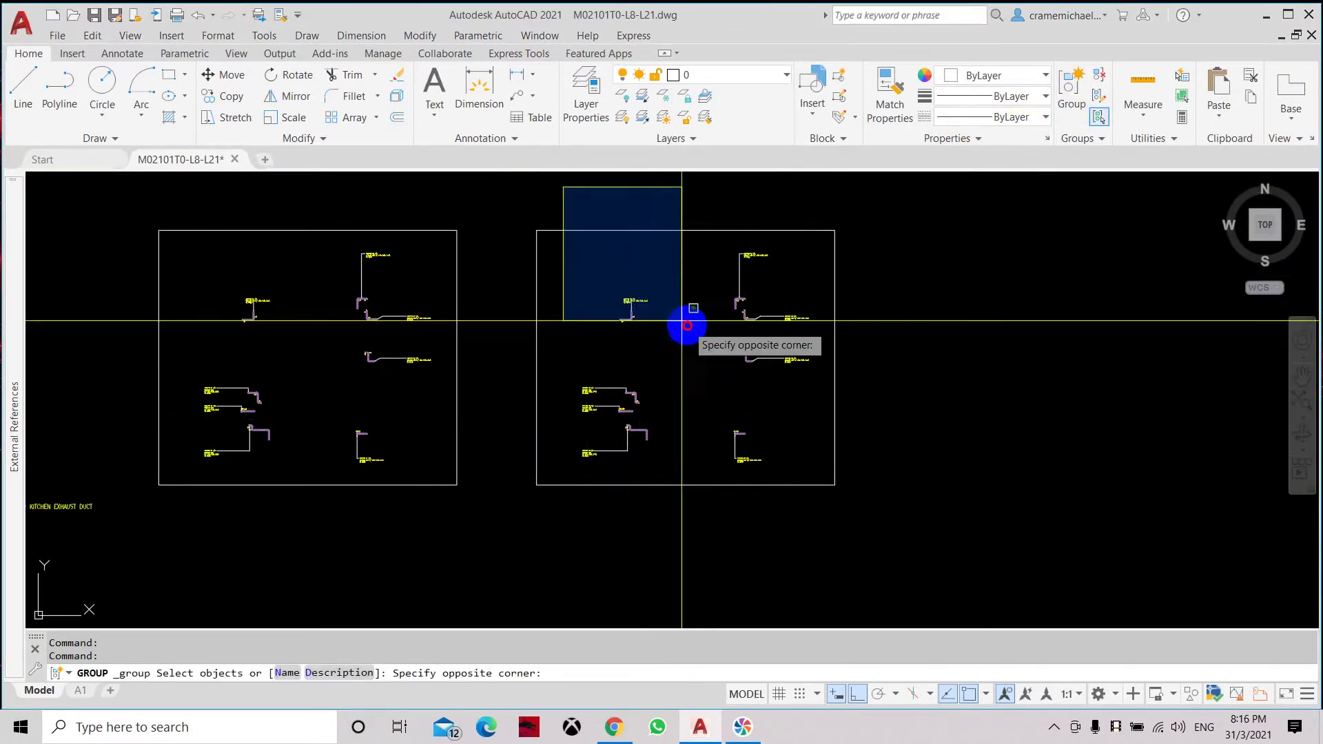
left_click(834, 532)
right_click(806, 505)
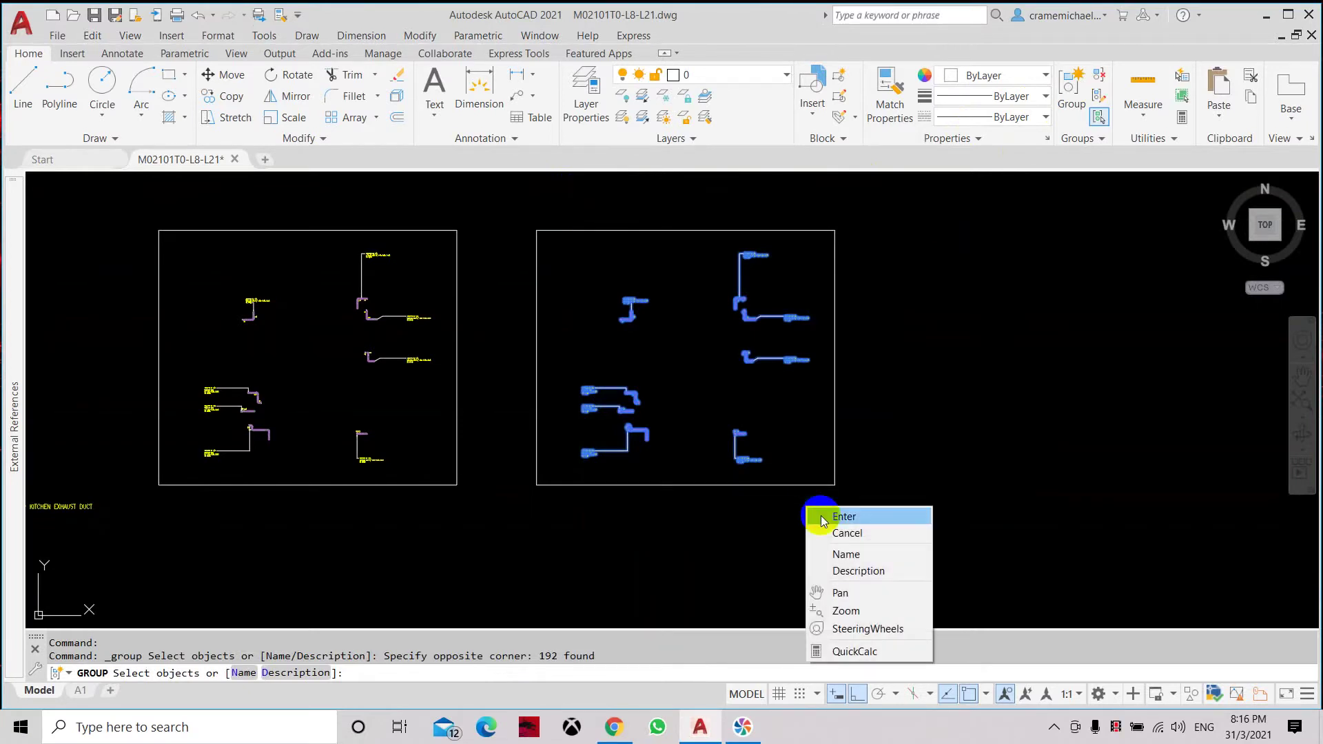
left_click(827, 514)
Pick one duct in the right frame to check how the group selects, and clear the selection.
scroll(629, 328, "up", 5)
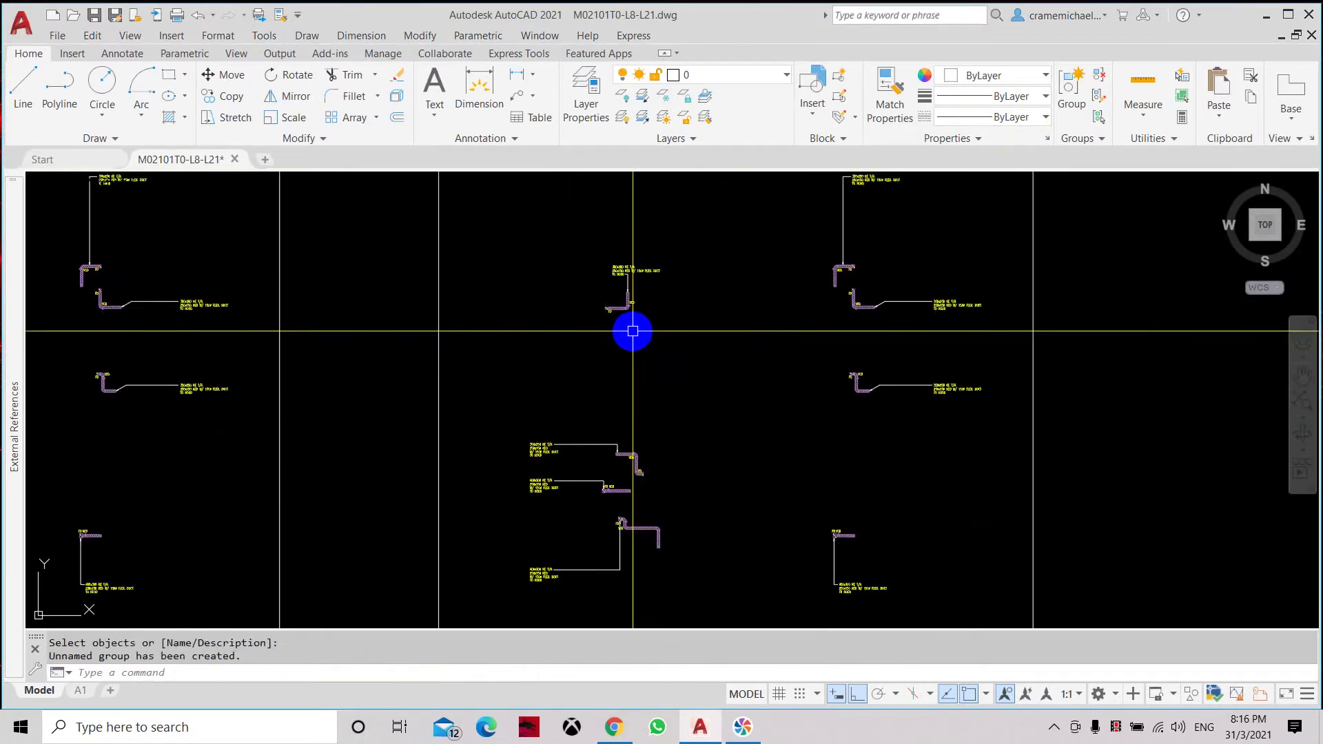
scroll(613, 309, "up", 5)
left_click(613, 298)
scroll(626, 333, "down", 10)
key("Escape")
key("Escape")
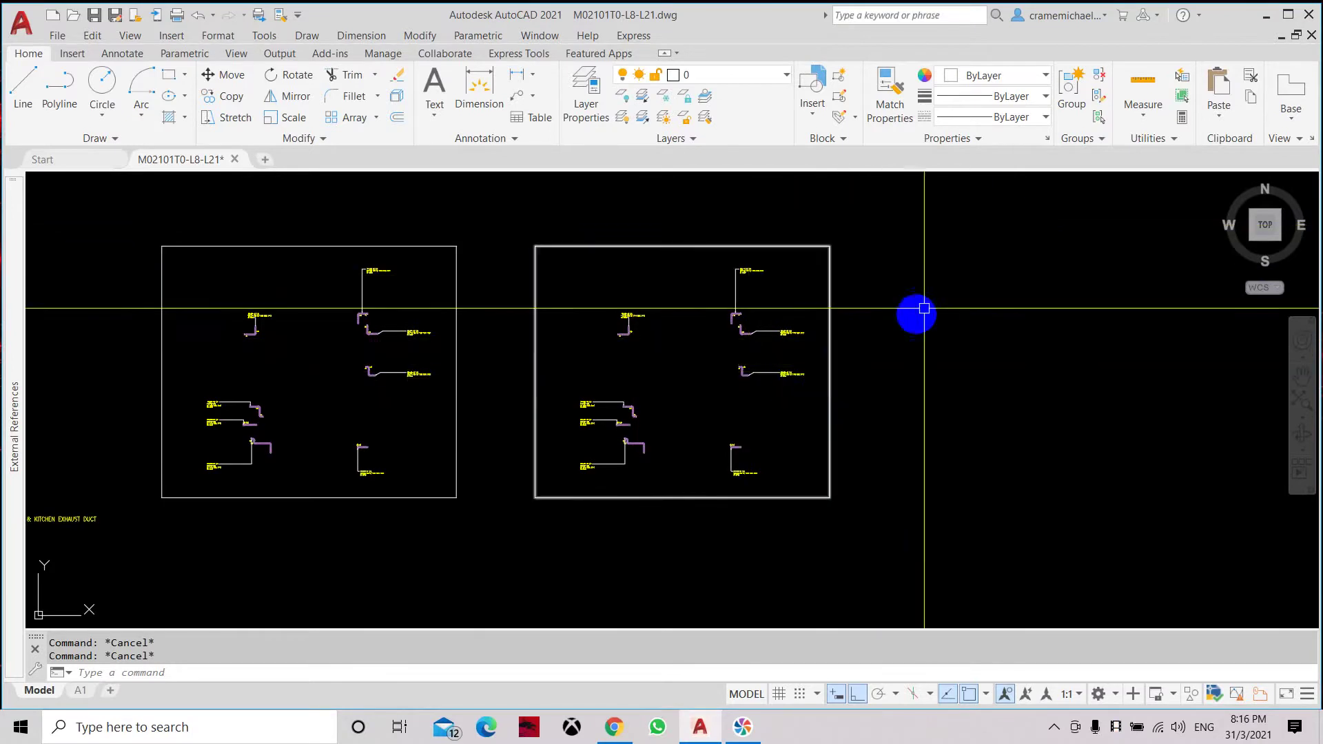
Turn group selection off and delete the upper-left duct detail with its label from the group in the right frame.
left_click(1098, 117)
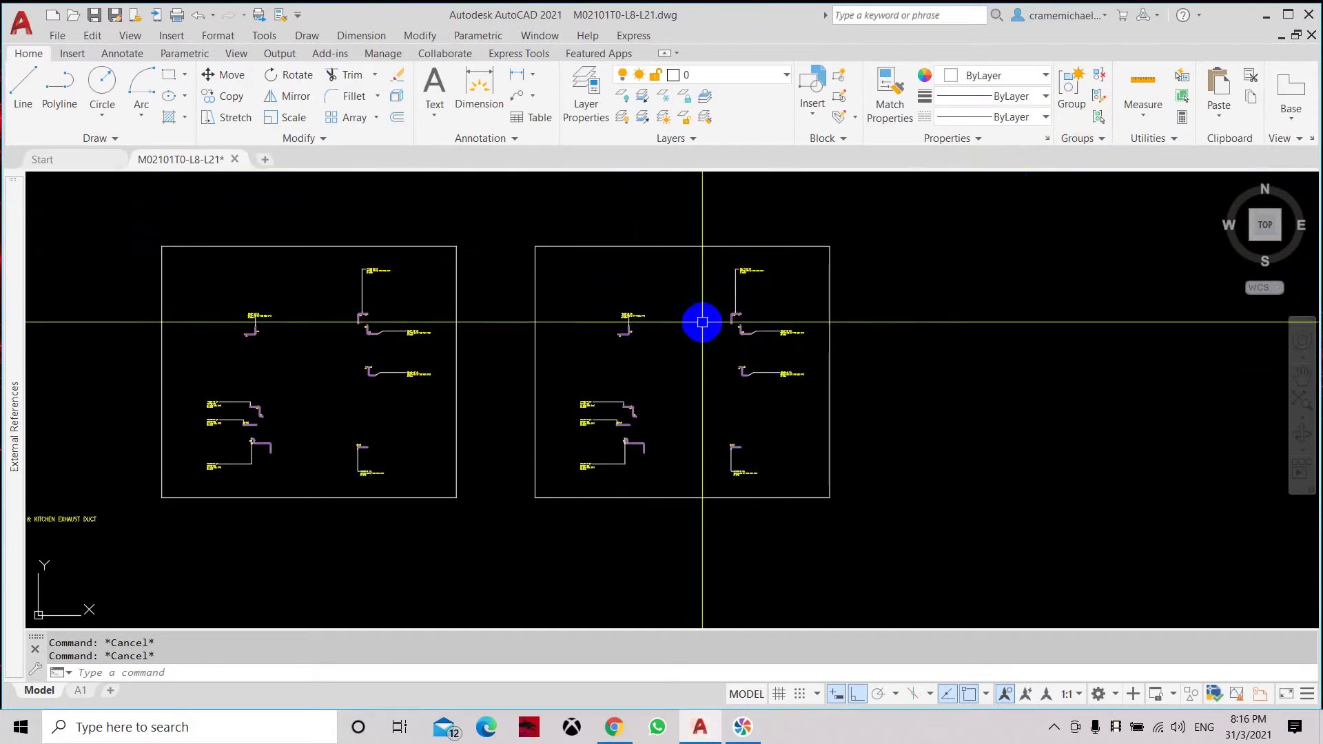
scroll(702, 322, "up", 10)
scroll(623, 304, "down", 3)
left_click(587, 217)
left_click(713, 341)
key("Delete")
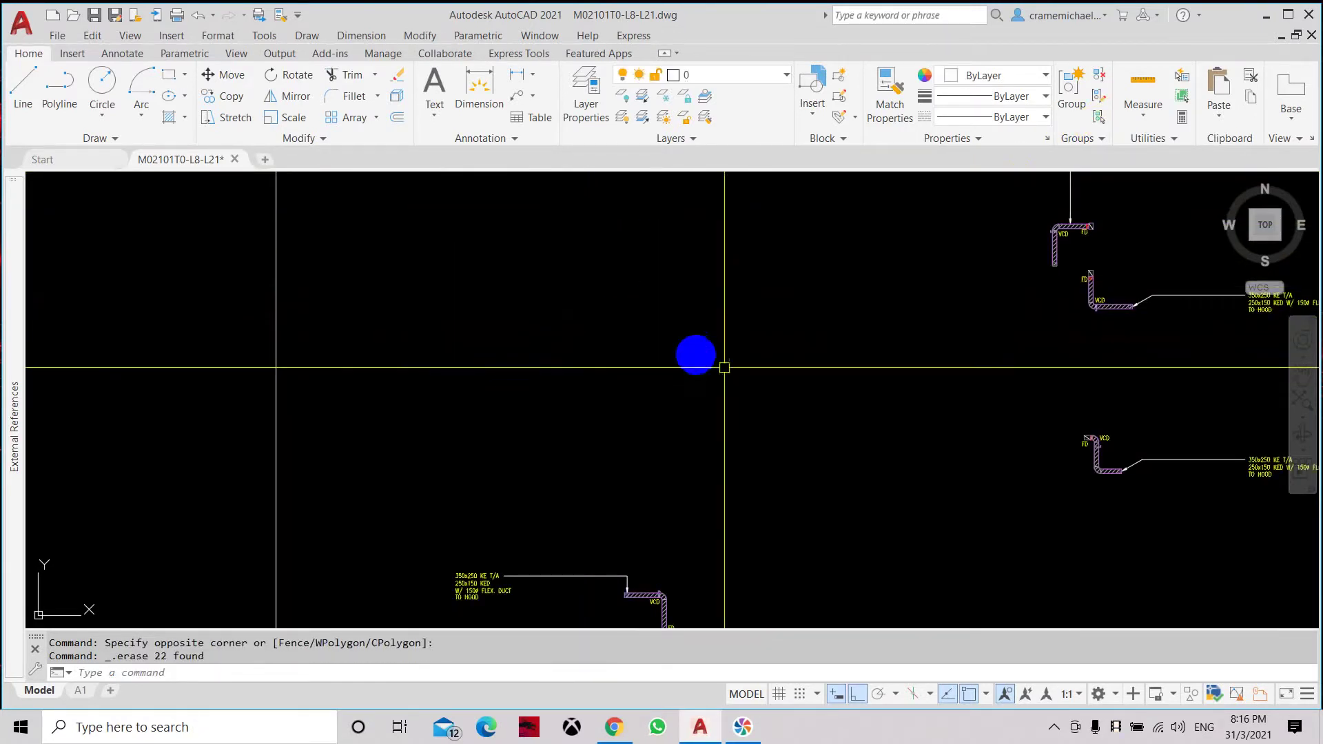
Turn group selection back on so the remaining ducts in the right frame select as one group.
scroll(965, 241, "down", 5)
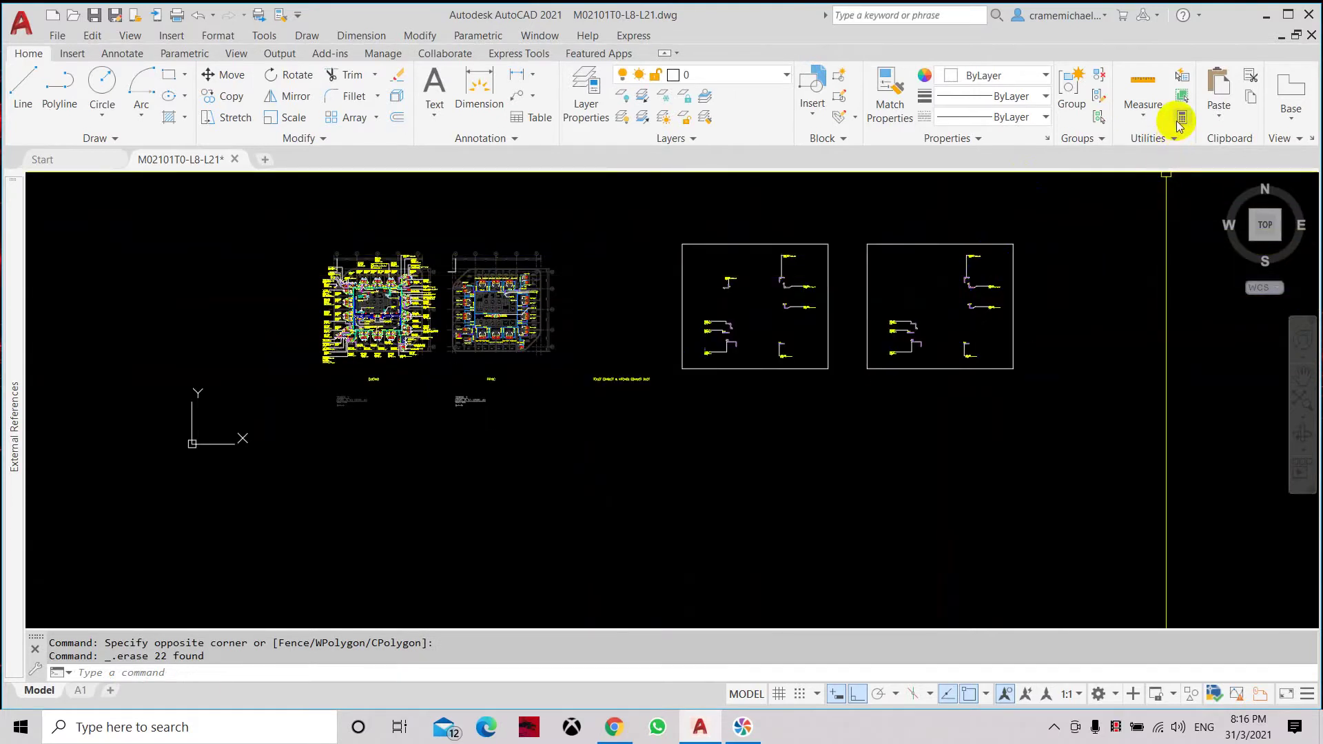
left_click(1098, 118)
scroll(985, 275, "up", 6)
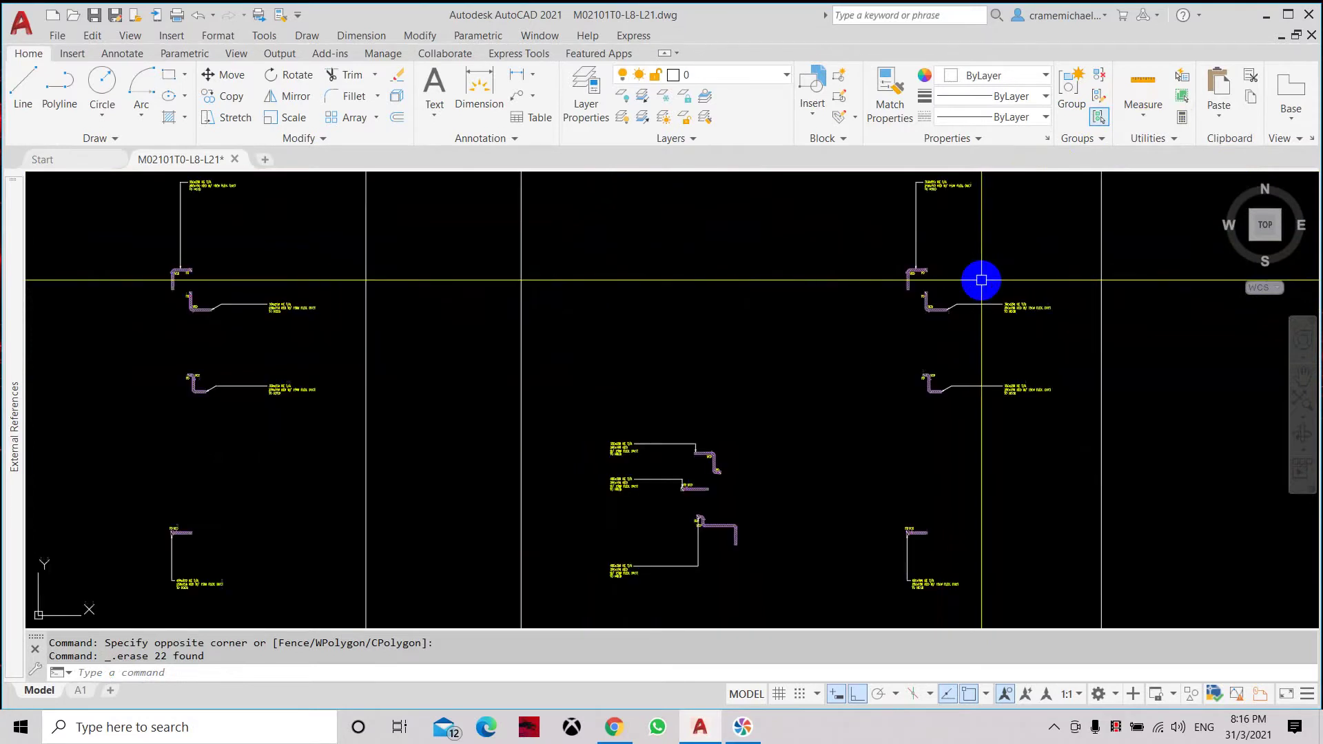
scroll(761, 295, "down", 3)
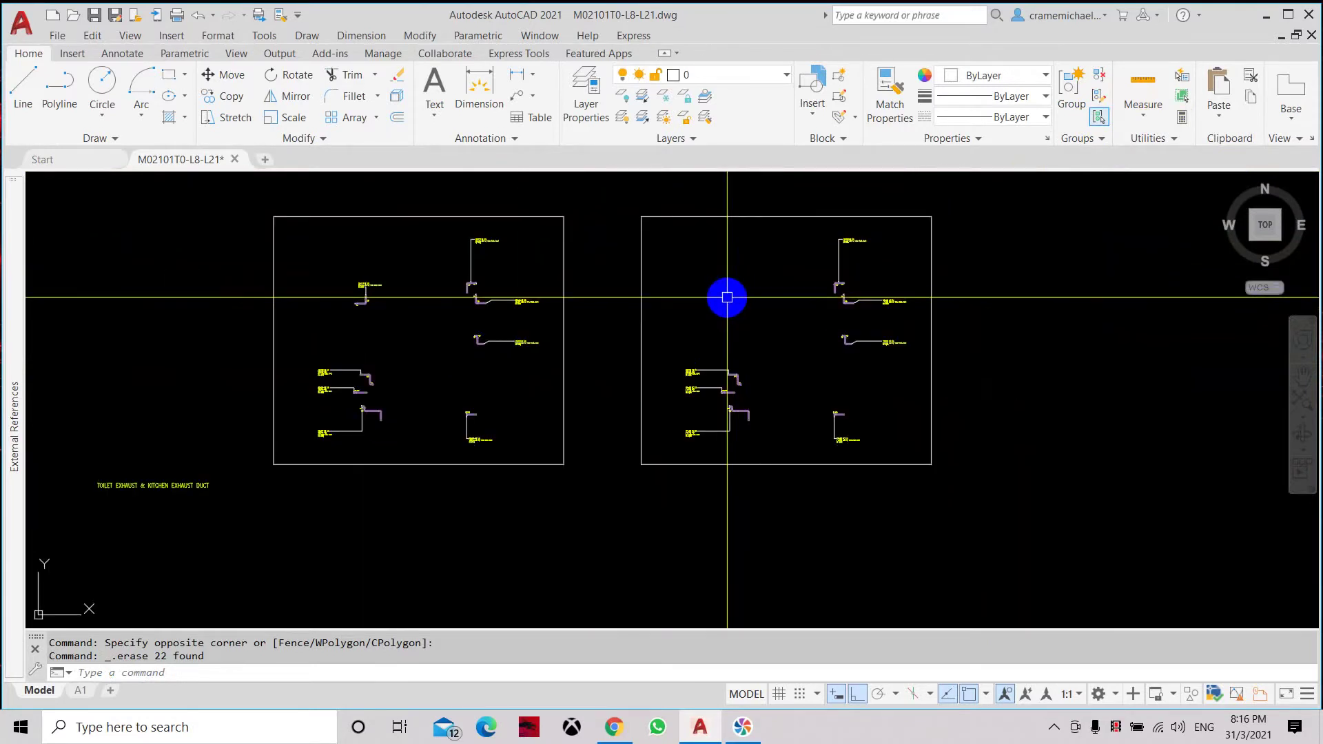
mouse_move(729, 322)
middle_mouse_down()
mouse_move(673, 333)
mouse_move(746, 366)
mouse_move(689, 381)
middle_mouse_up()
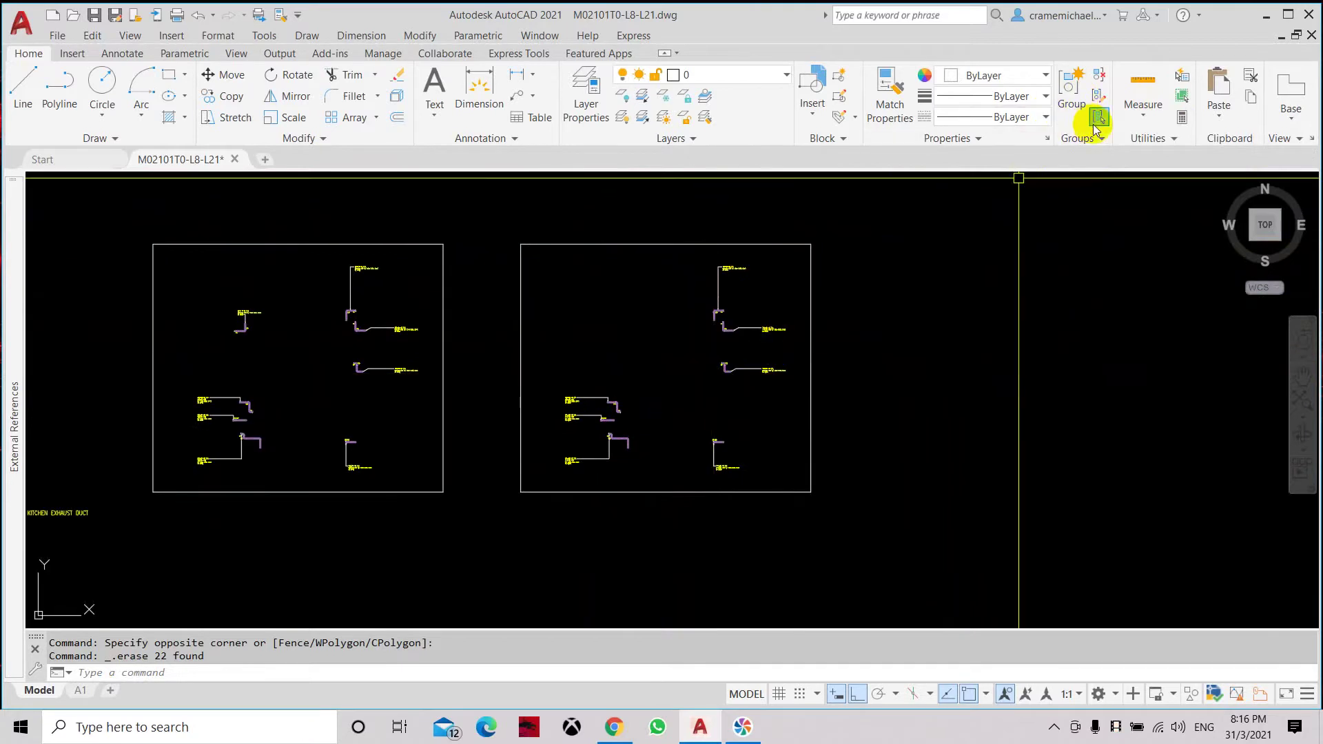
type("cp")
key("Return")
left_click(734, 348)
left_click(706, 389)
key("Return")
left_click(696, 397)
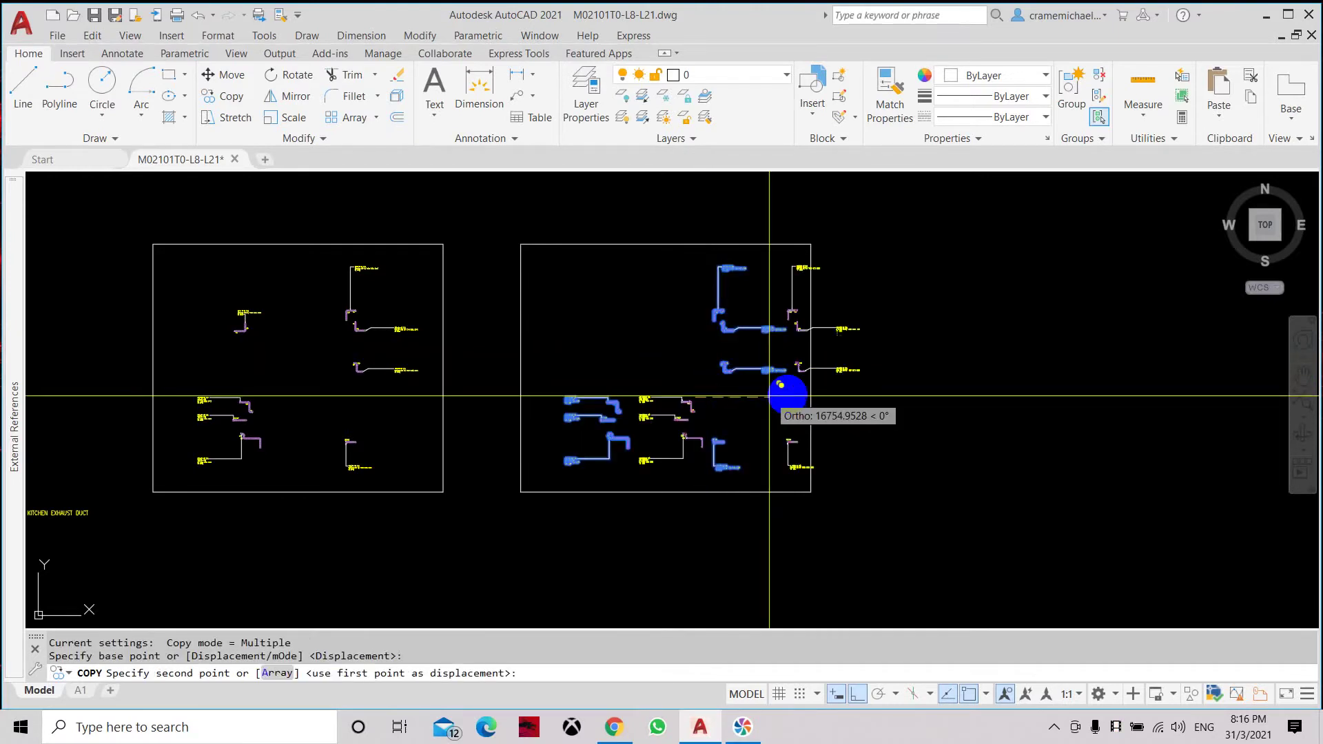
key("Escape")
key("Escape")
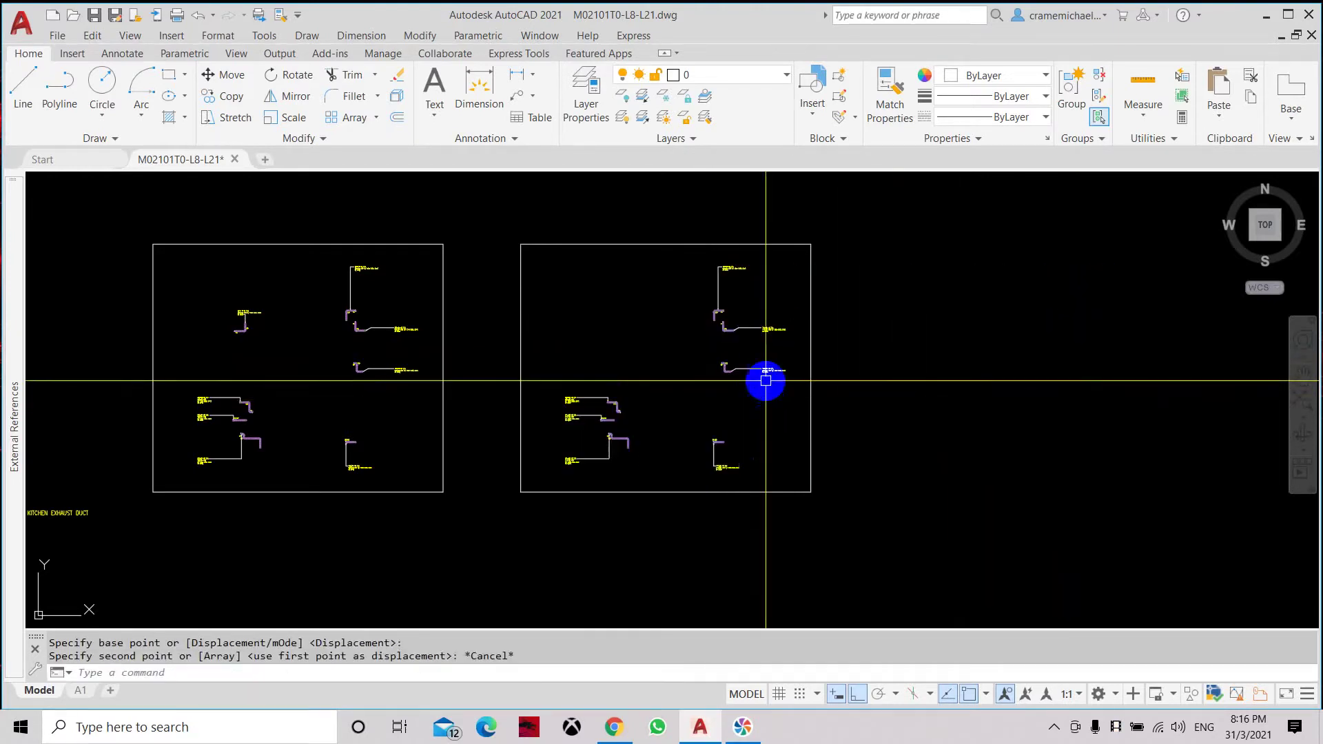
Copy the right frame together with its grouped ducts horizontally into the empty space on its right.
type("cp")
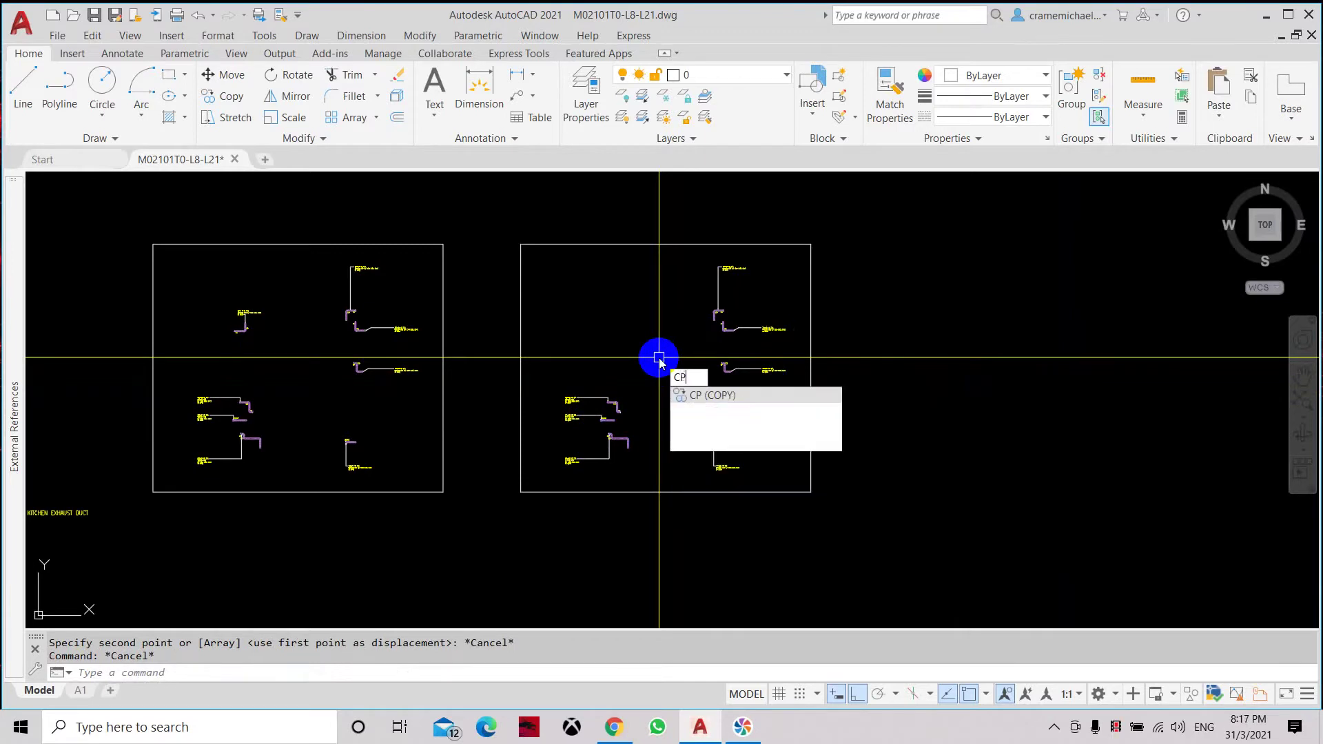
key("Return")
left_click(738, 246)
key("Return")
left_click(638, 314)
left_click(991, 318)
key("Escape")
key("Escape")
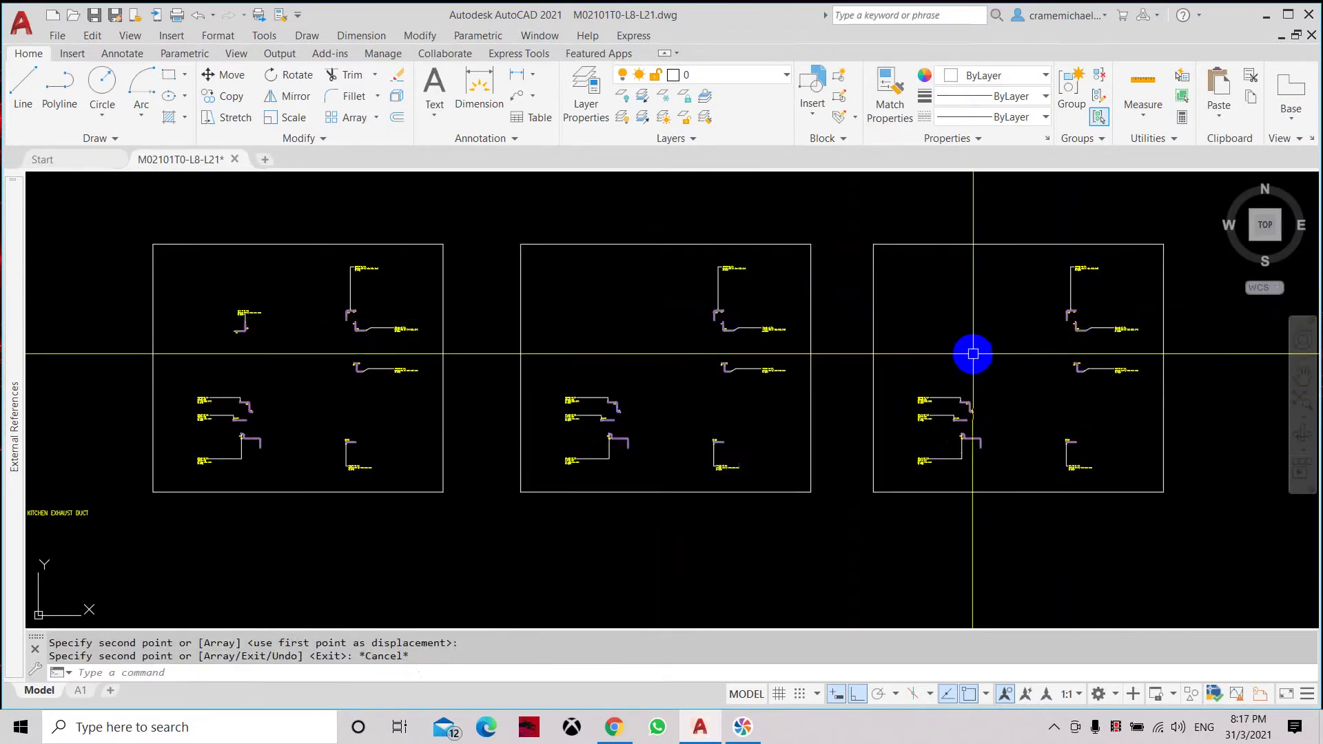
Pick a duct in the middle frame to check how its group selects.
middle_click_drag(960, 422, 880, 404)
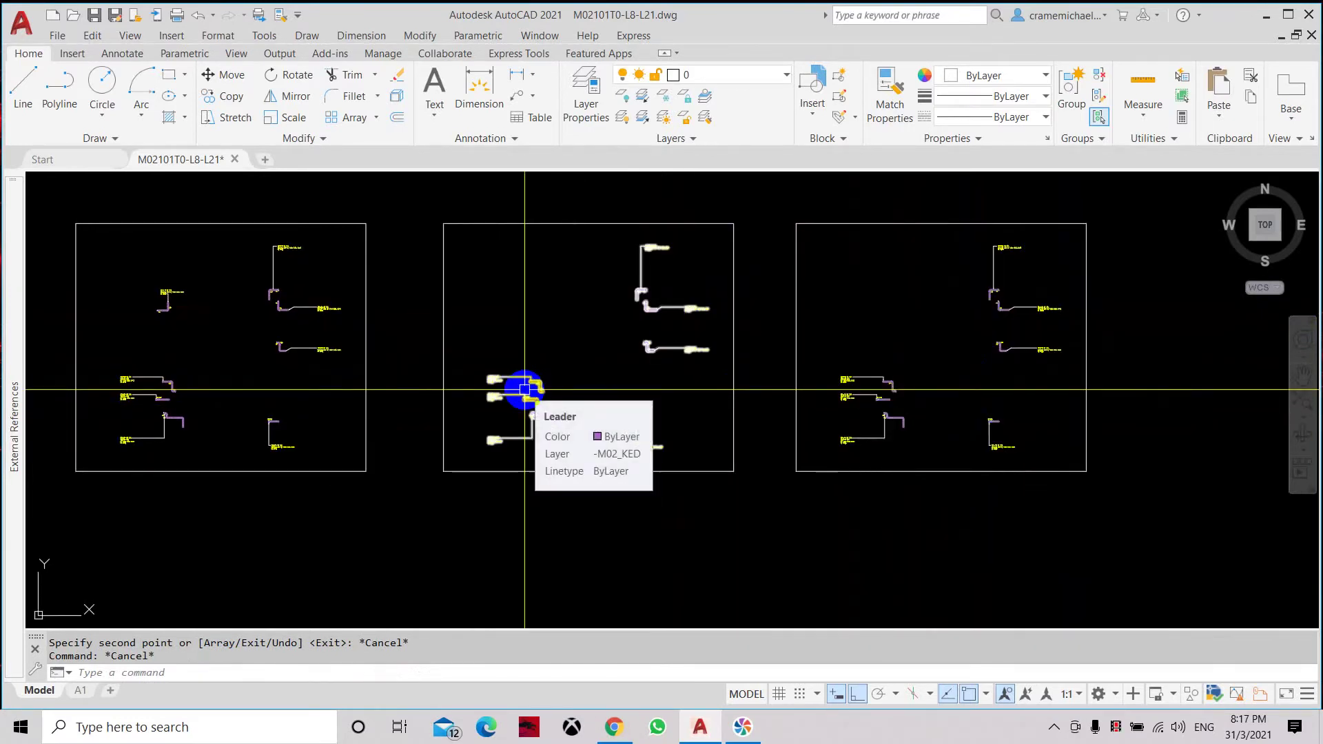
left_click(524, 390)
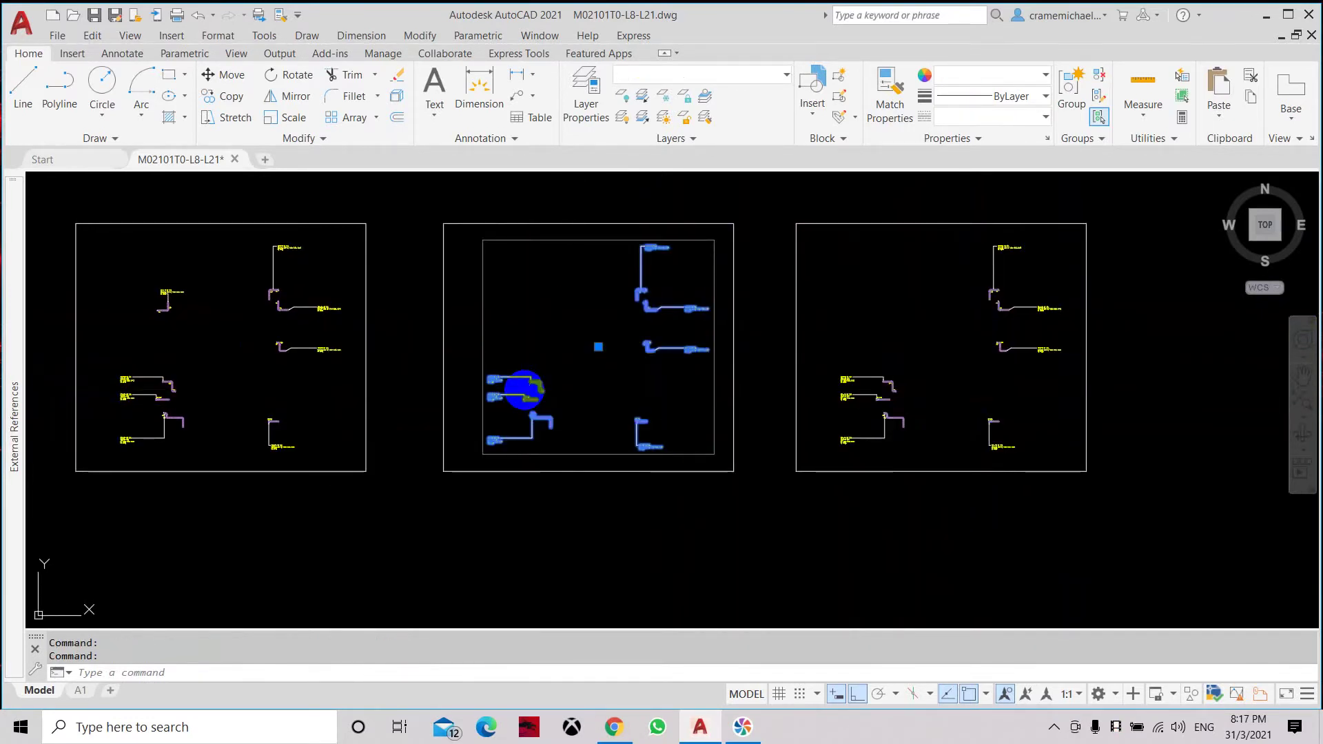
key("Escape")
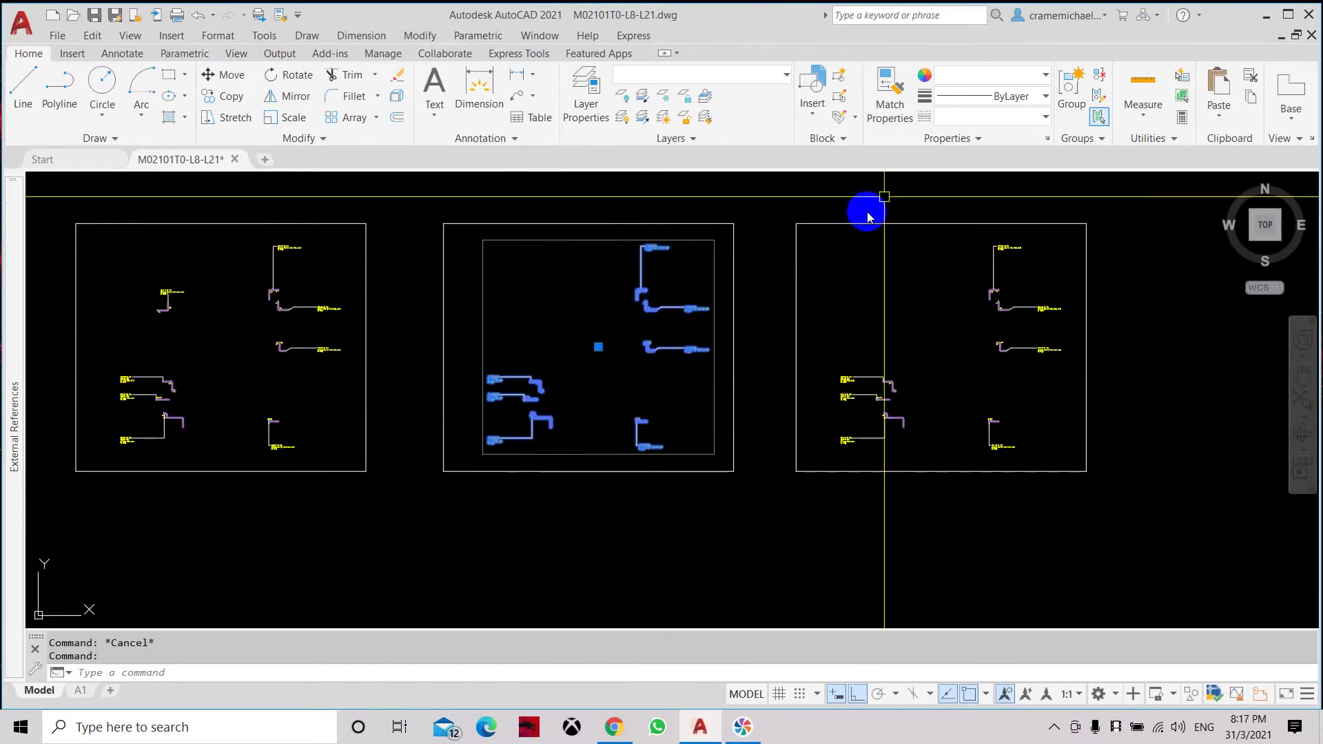
left_click(1098, 117)
left_click(481, 356)
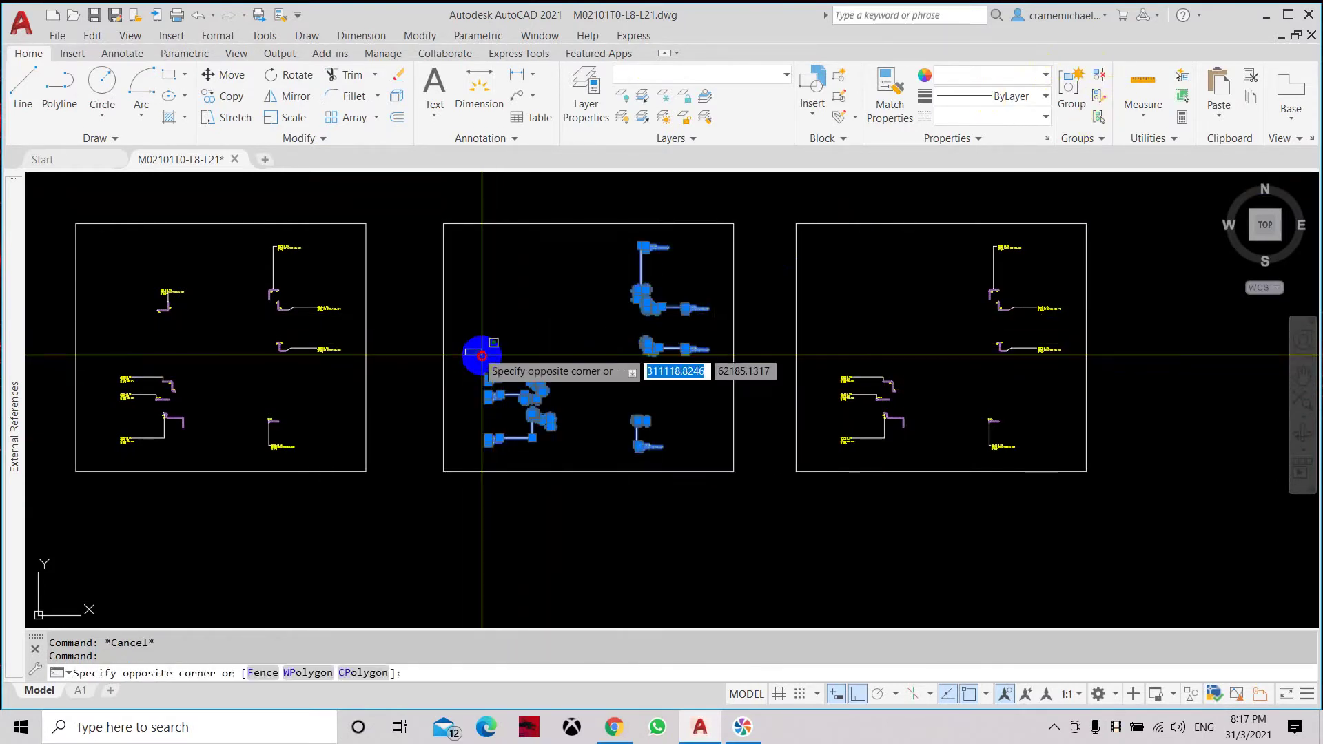
left_click(570, 455)
scroll(581, 454, "up", 3)
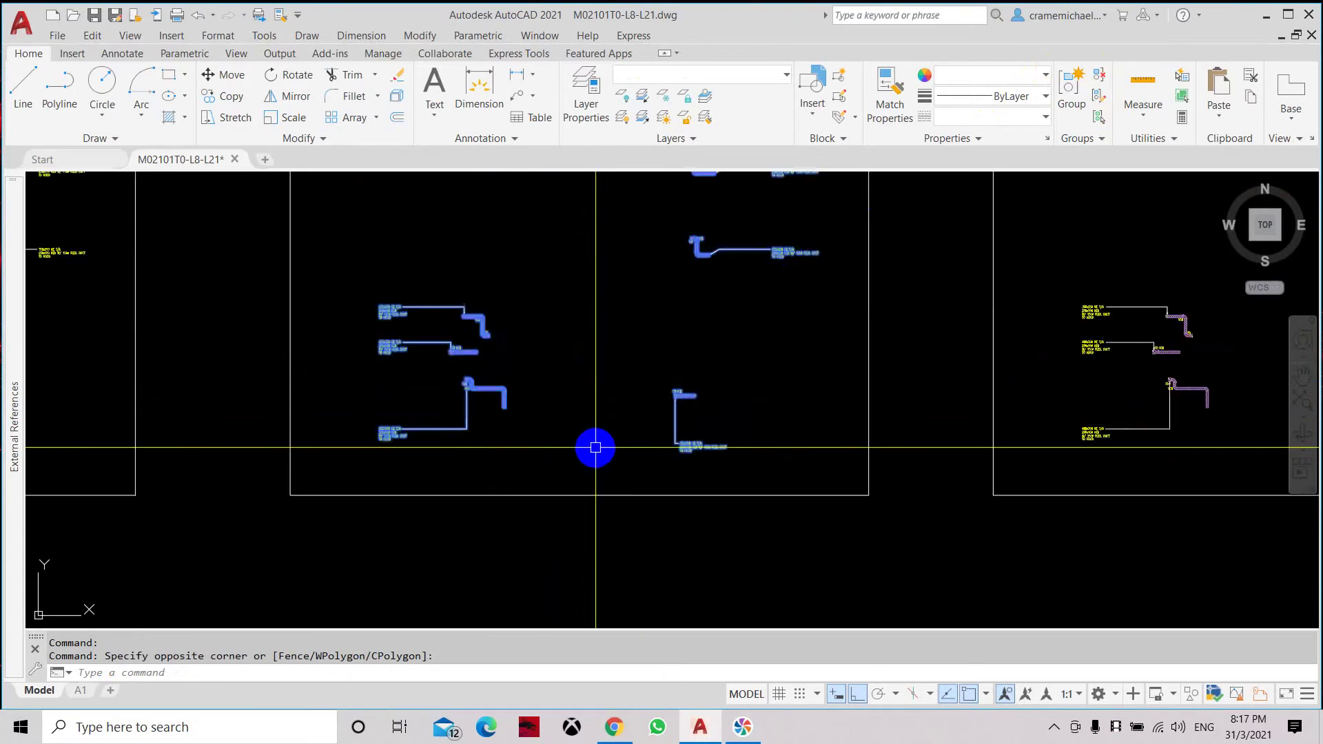
key("Escape")
key("Escape")
left_click(1100, 119)
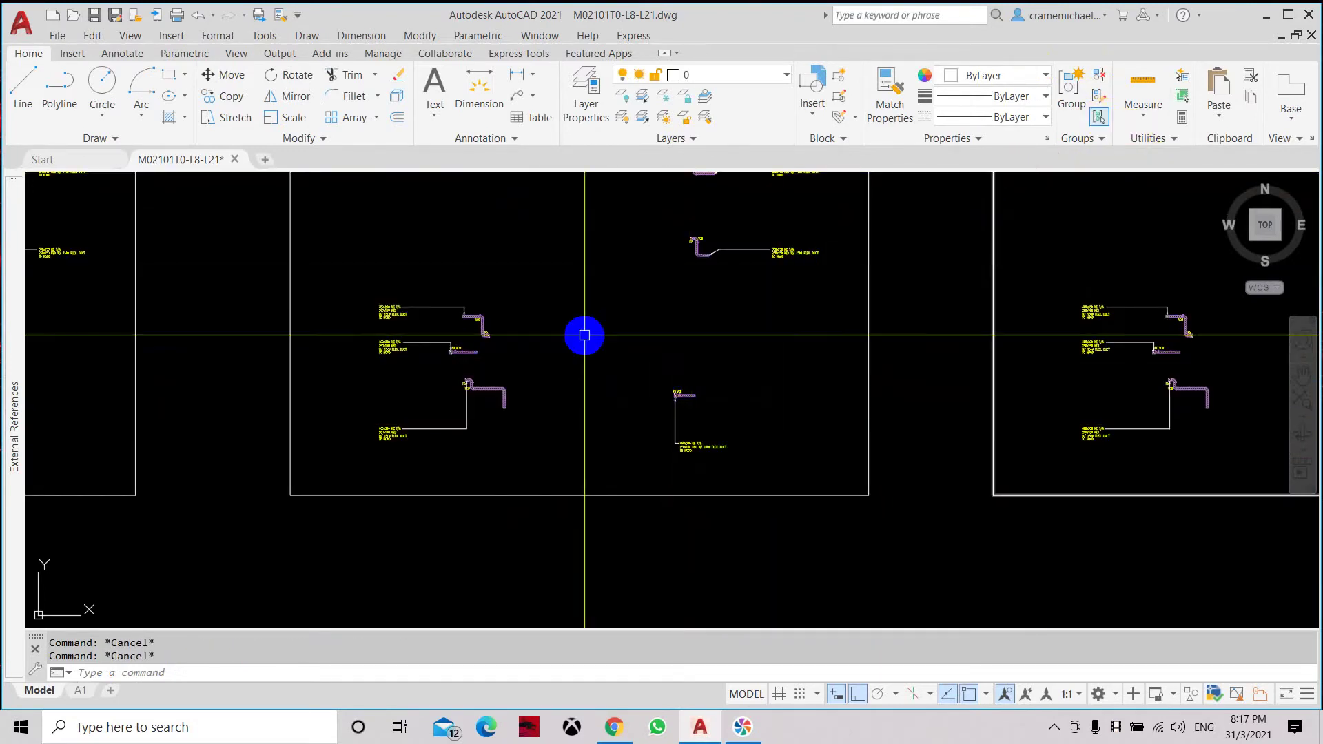
Pick the uppermost of the lower-left ducts in the middle frame to check that group selection is active again.
left_click(486, 316)
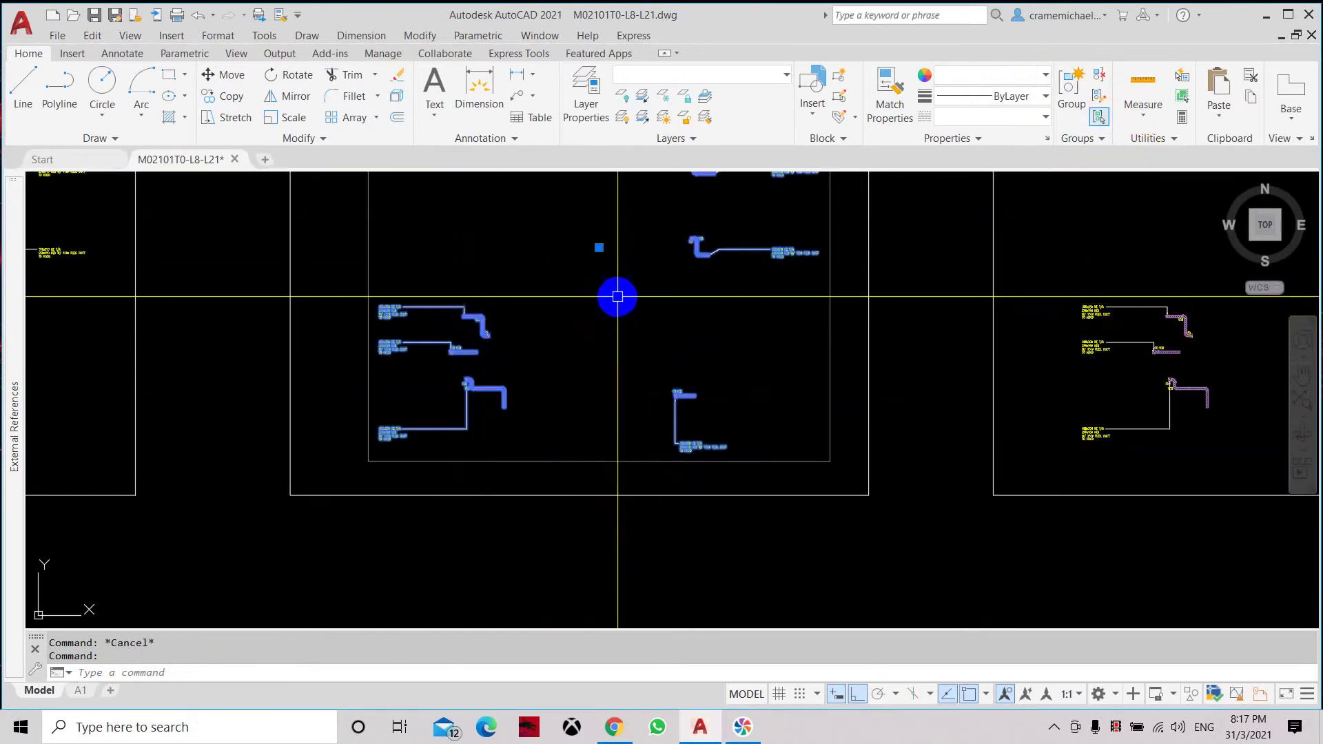
key("Escape")
left_click(473, 322)
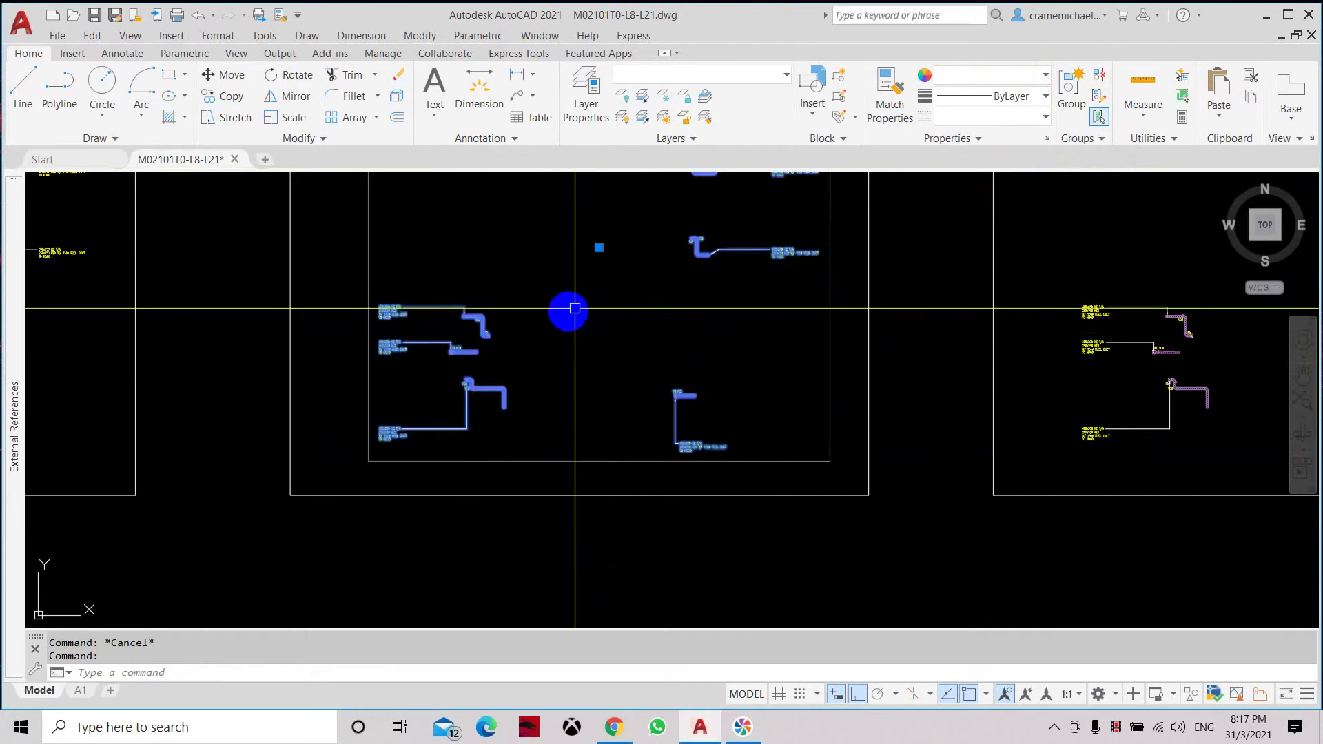
Turn group selection off and delete the upper two of the three lower-left ducts with their labels in the middle frame.
left_click(1099, 116)
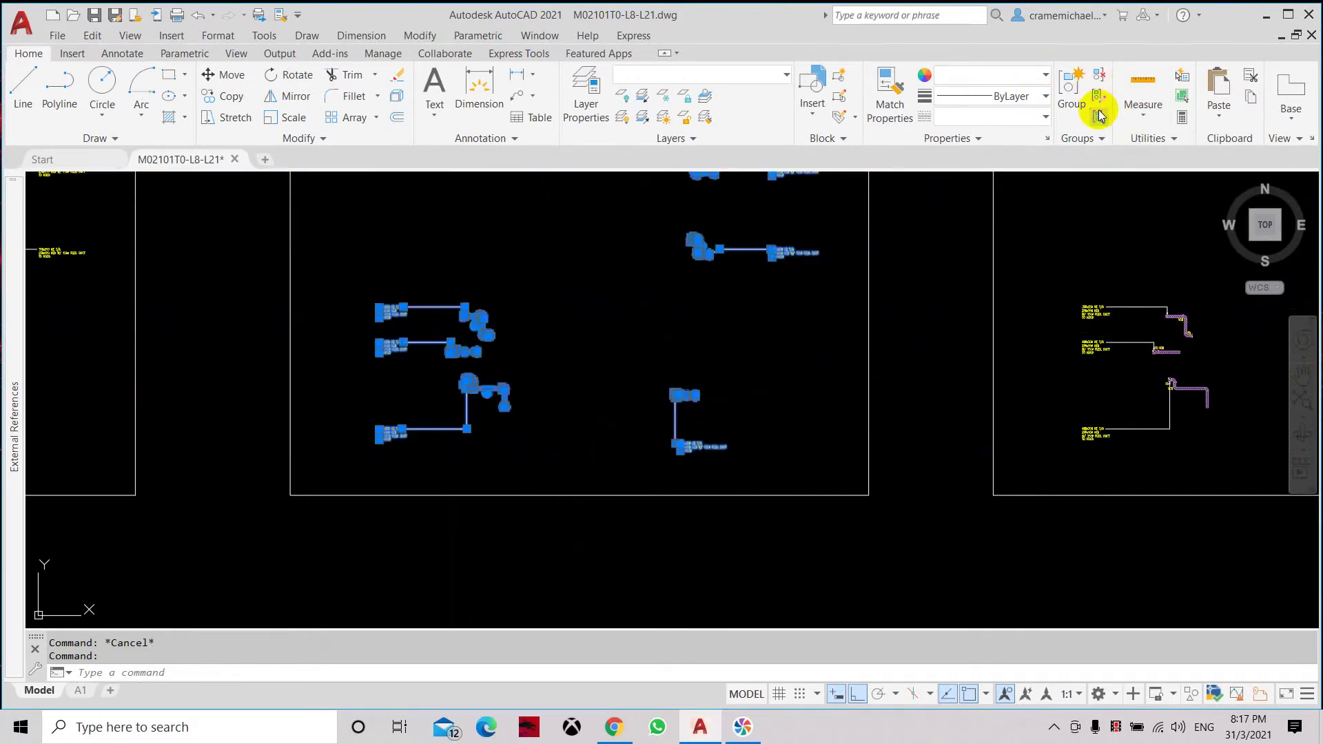
left_click(534, 334)
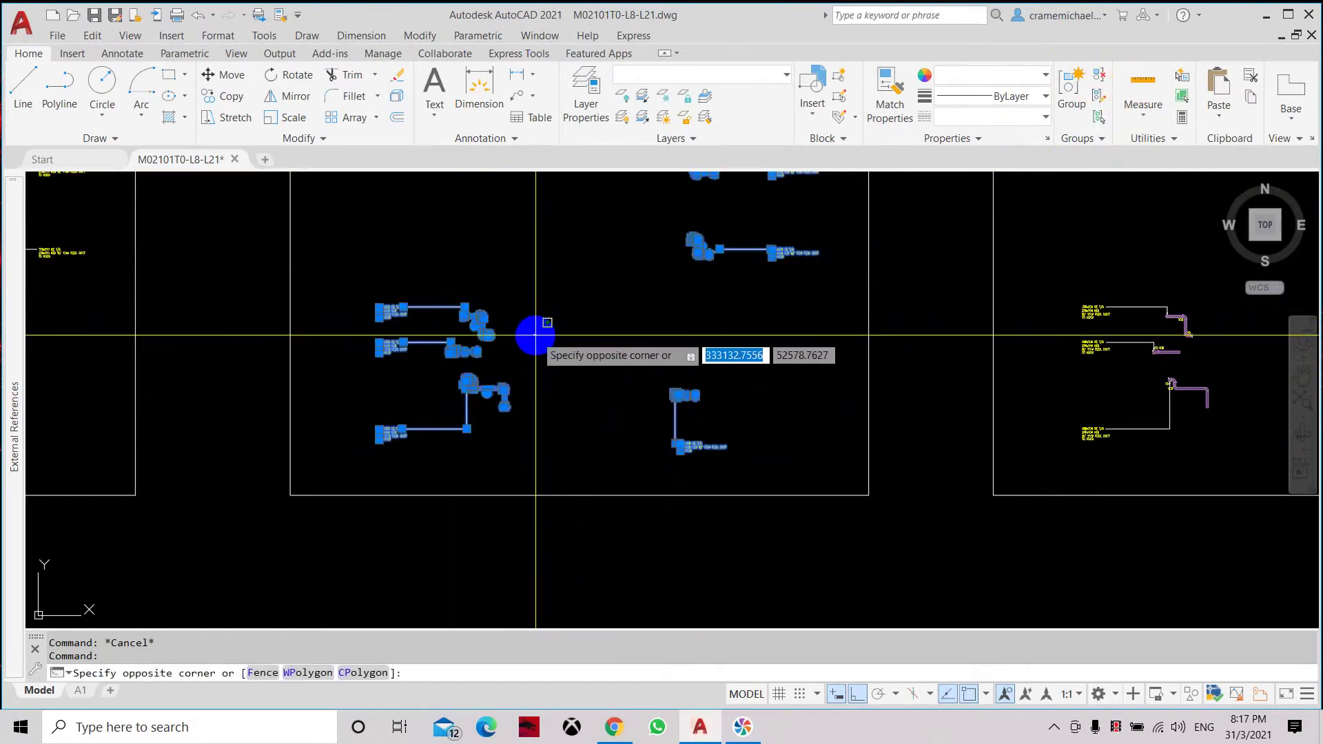
key("Escape")
key("Escape")
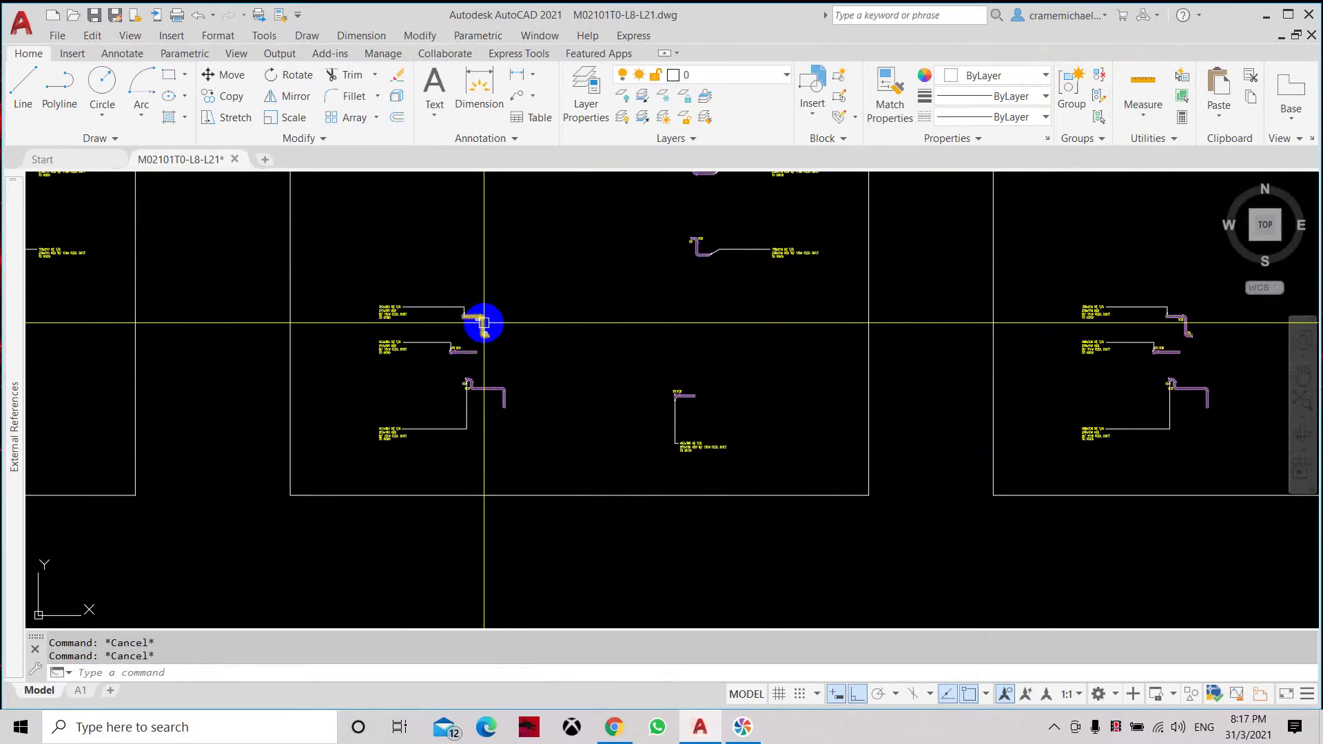
left_click(362, 286)
left_click(527, 368)
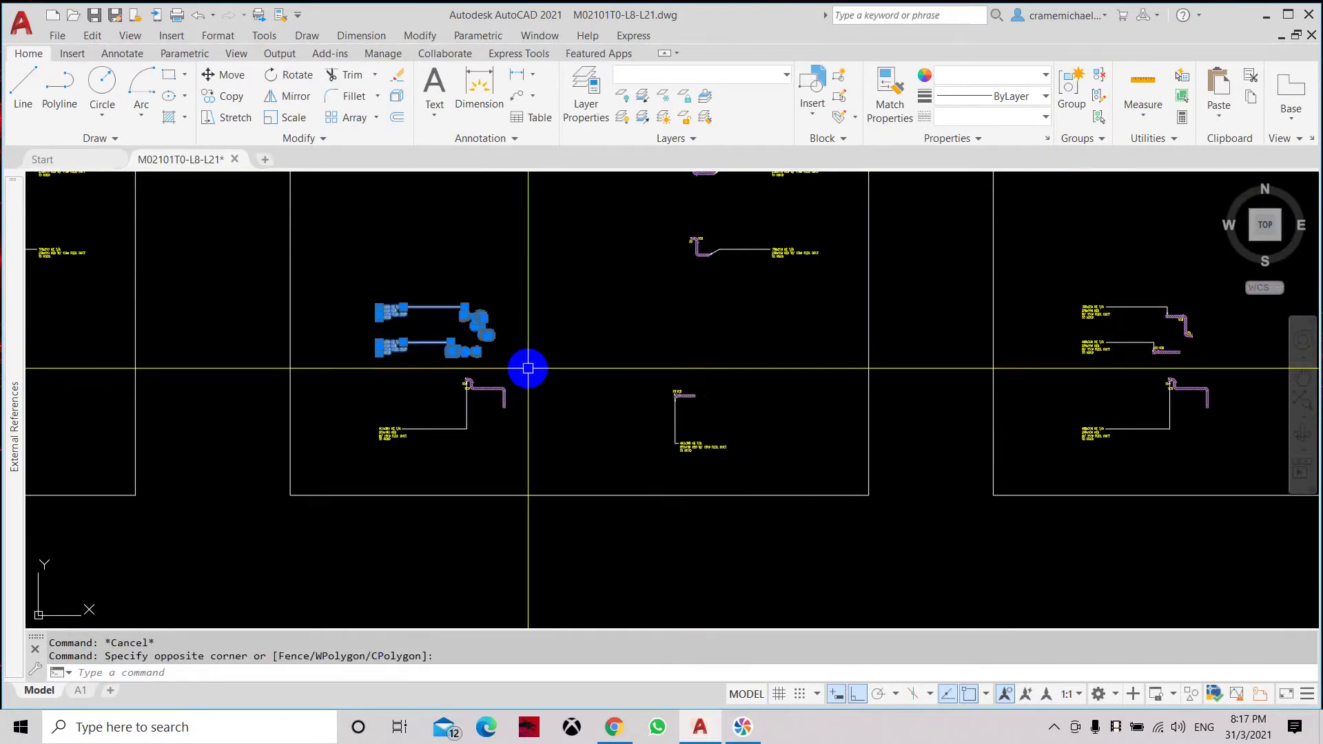
key("Delete")
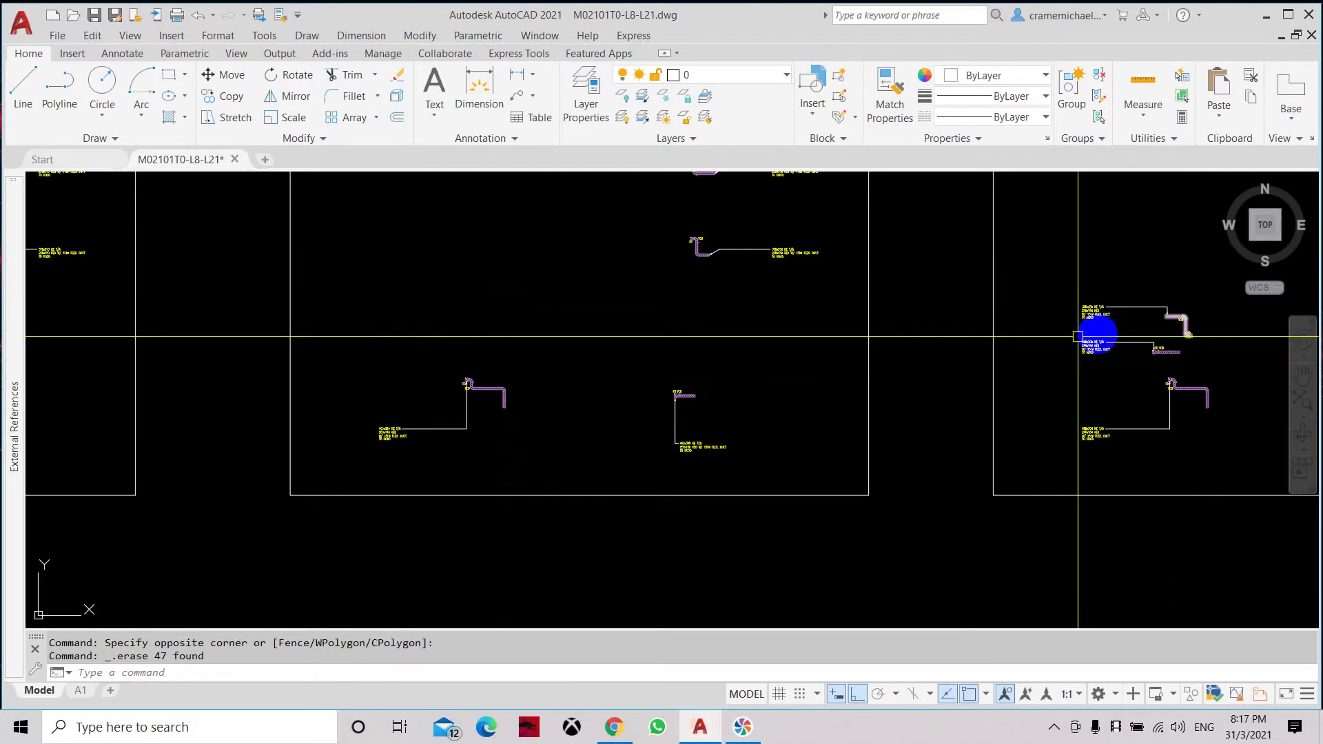
Turn group selection back on and pick a remaining duct in the middle frame to check the edited group.
mouse_move(1027, 203)
middle_mouse_down()
mouse_move(829, 319)
mouse_move(948, 216)
mouse_move(1032, 176)
middle_mouse_up()
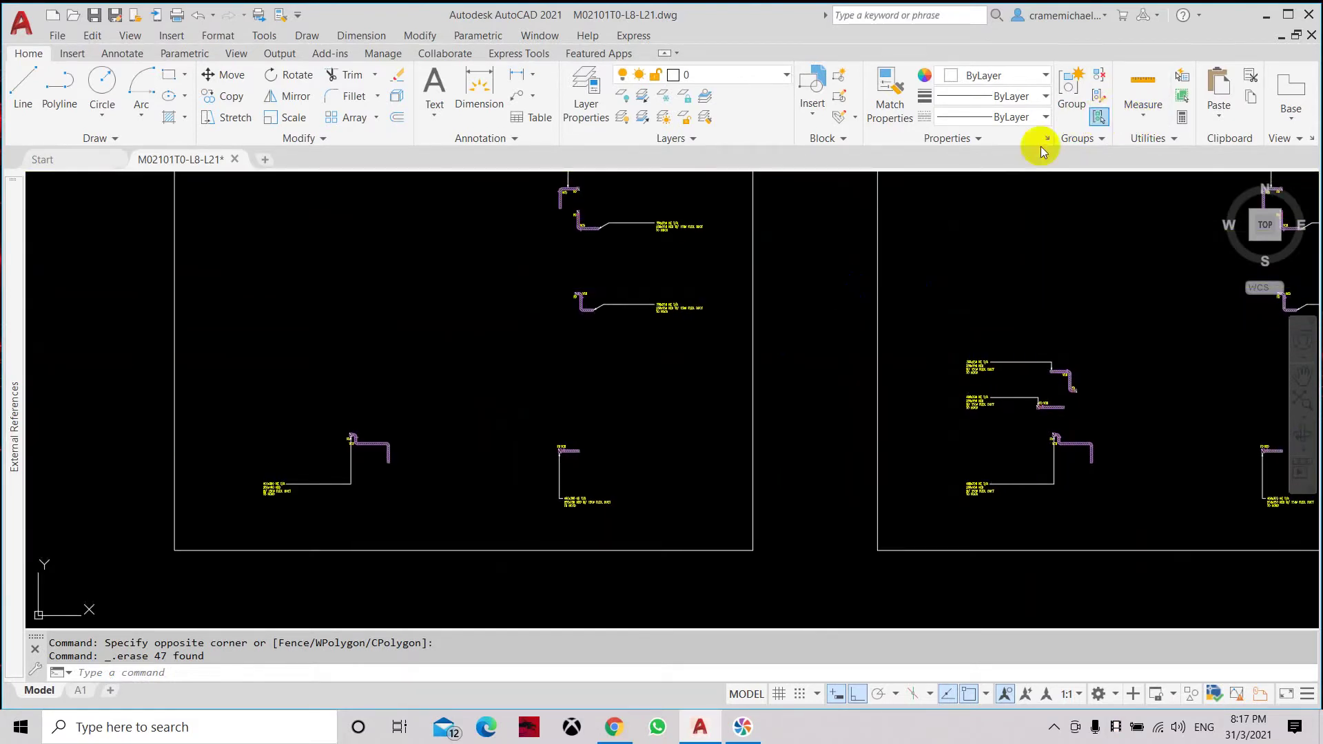
left_click(582, 310)
scroll(586, 344, "down", 6)
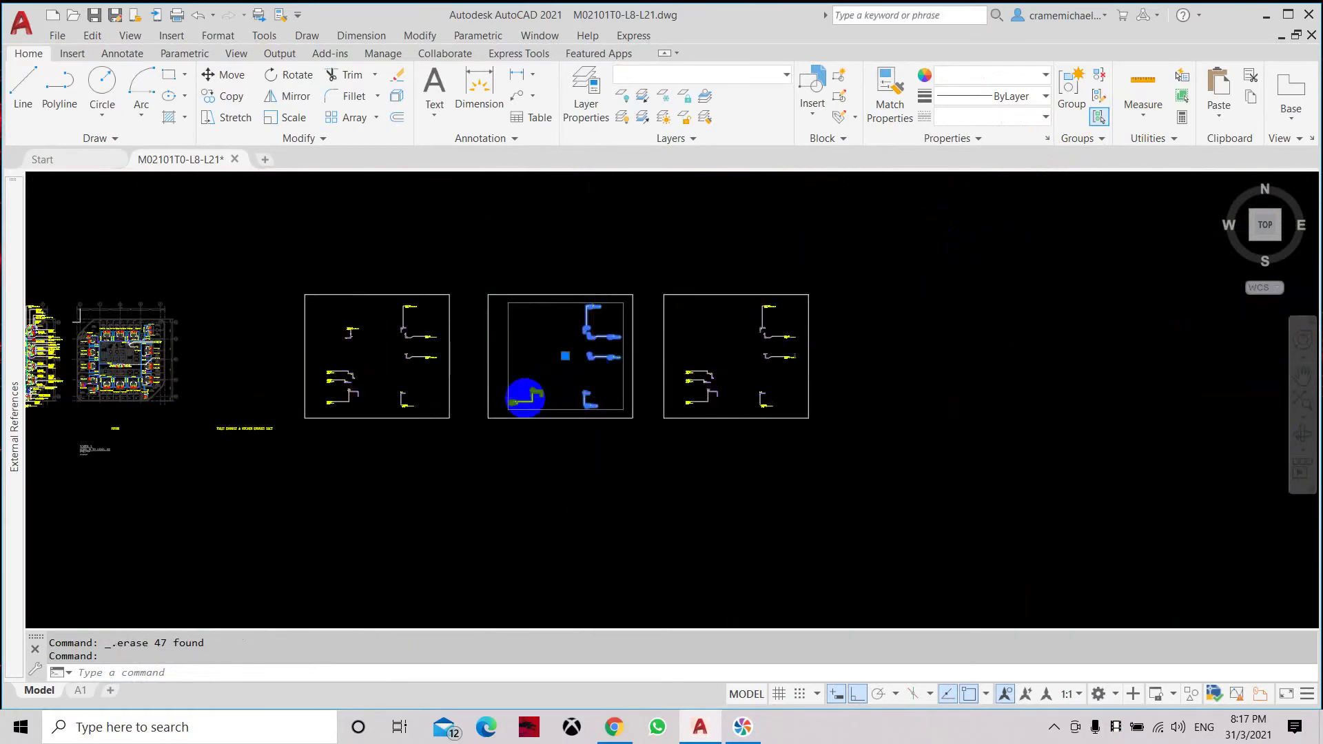
scroll(551, 372, "up", 6)
middle_click_drag(534, 357, 621, 417)
scroll(593, 397, "down", 3)
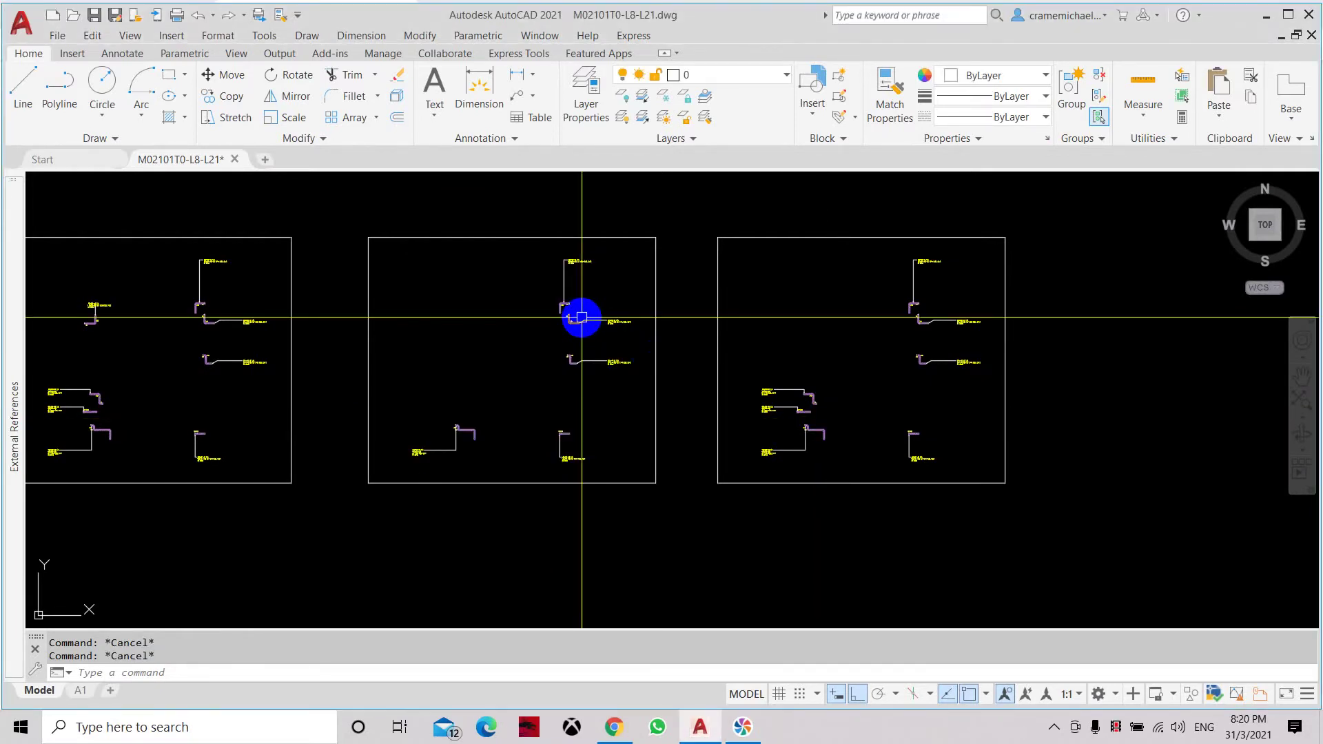
Rename the duct group in the middle frame to GROUP1 with Group Edit.
scroll(581, 316, "up", 4)
scroll(577, 303, "down", 4)
left_click(576, 301)
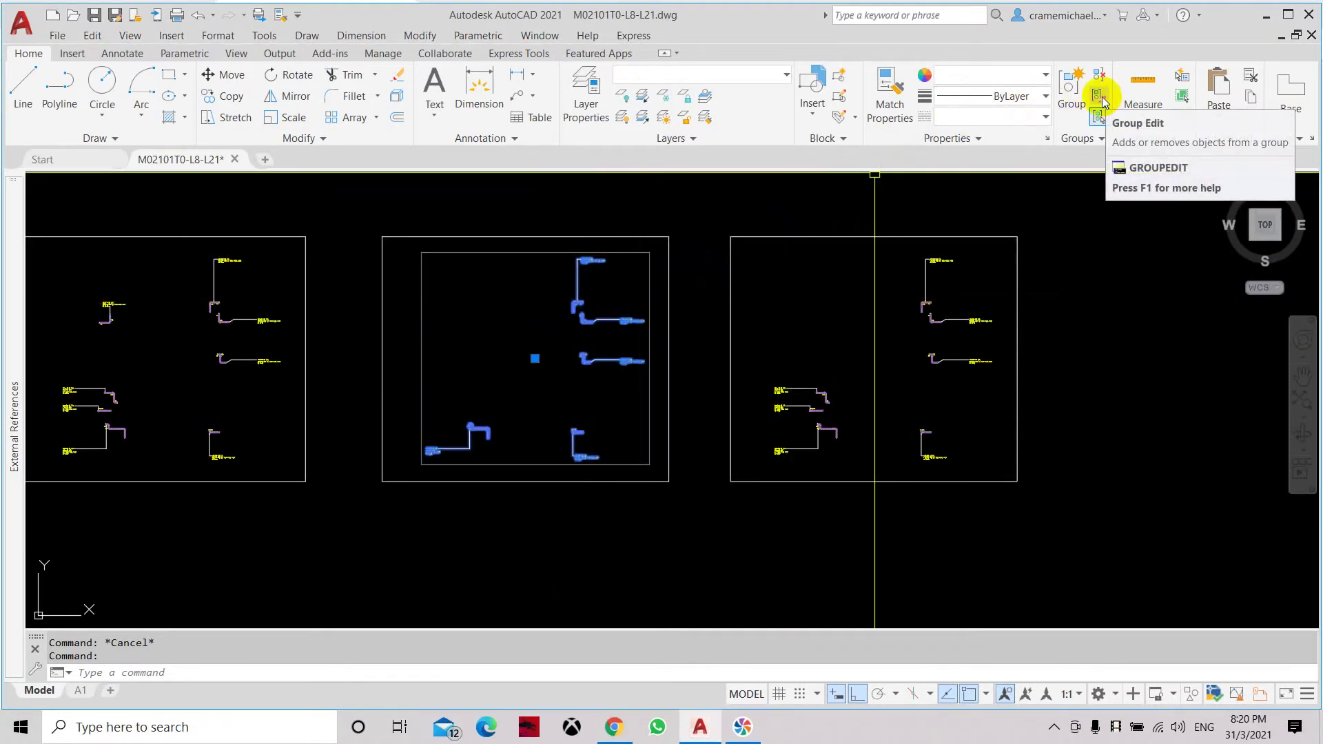
left_click(1100, 97)
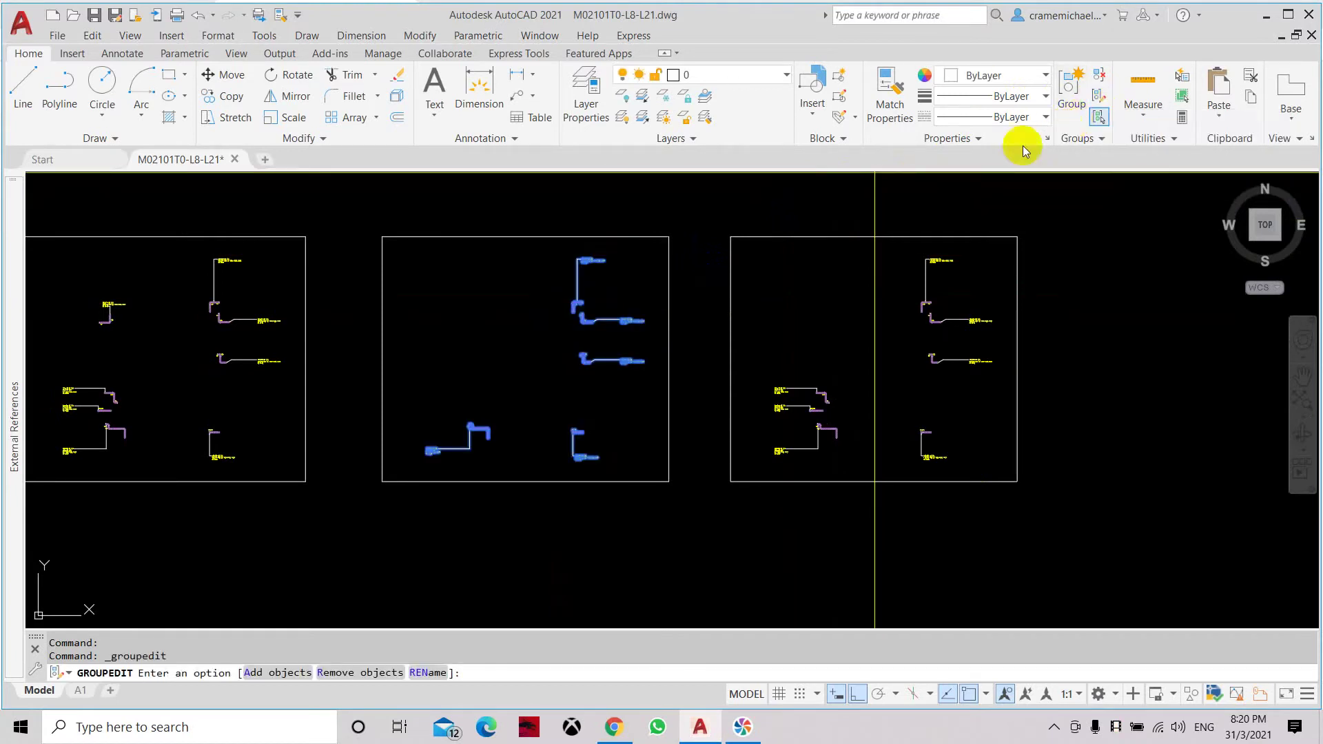
left_click(571, 294)
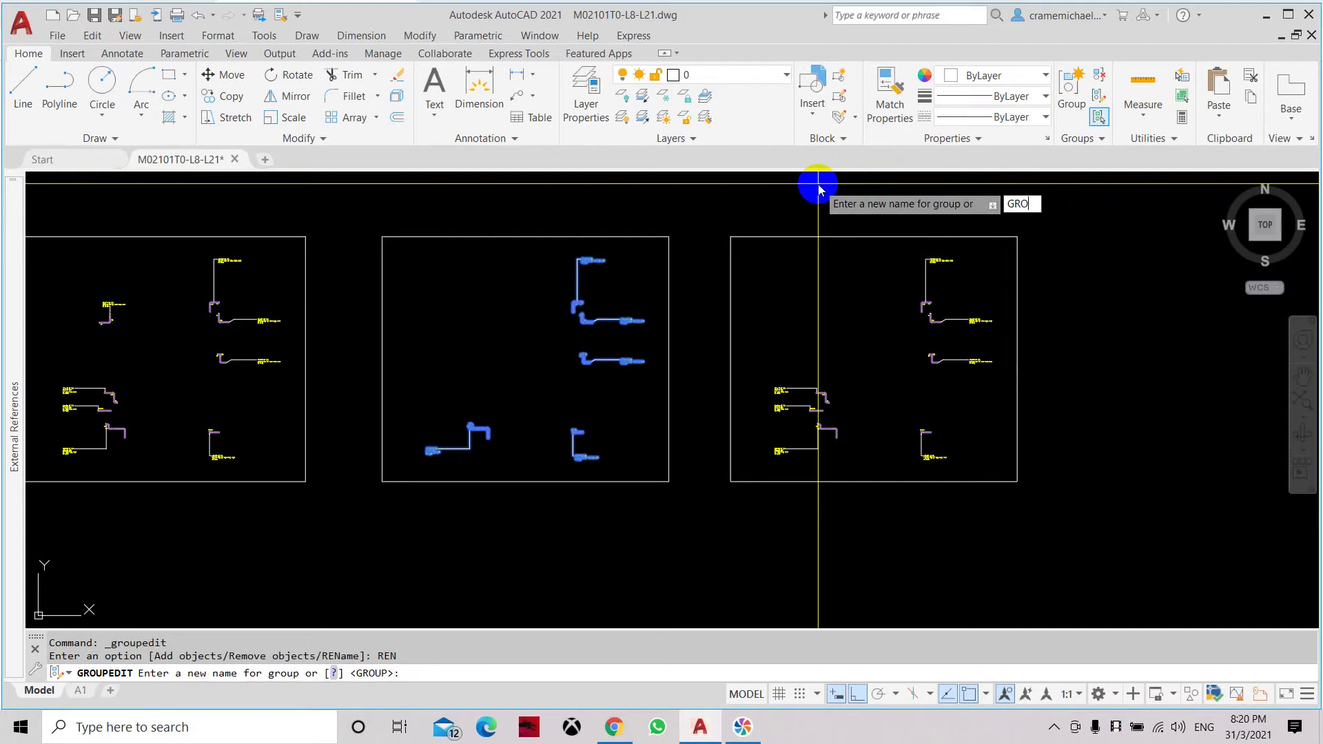
key("Return")
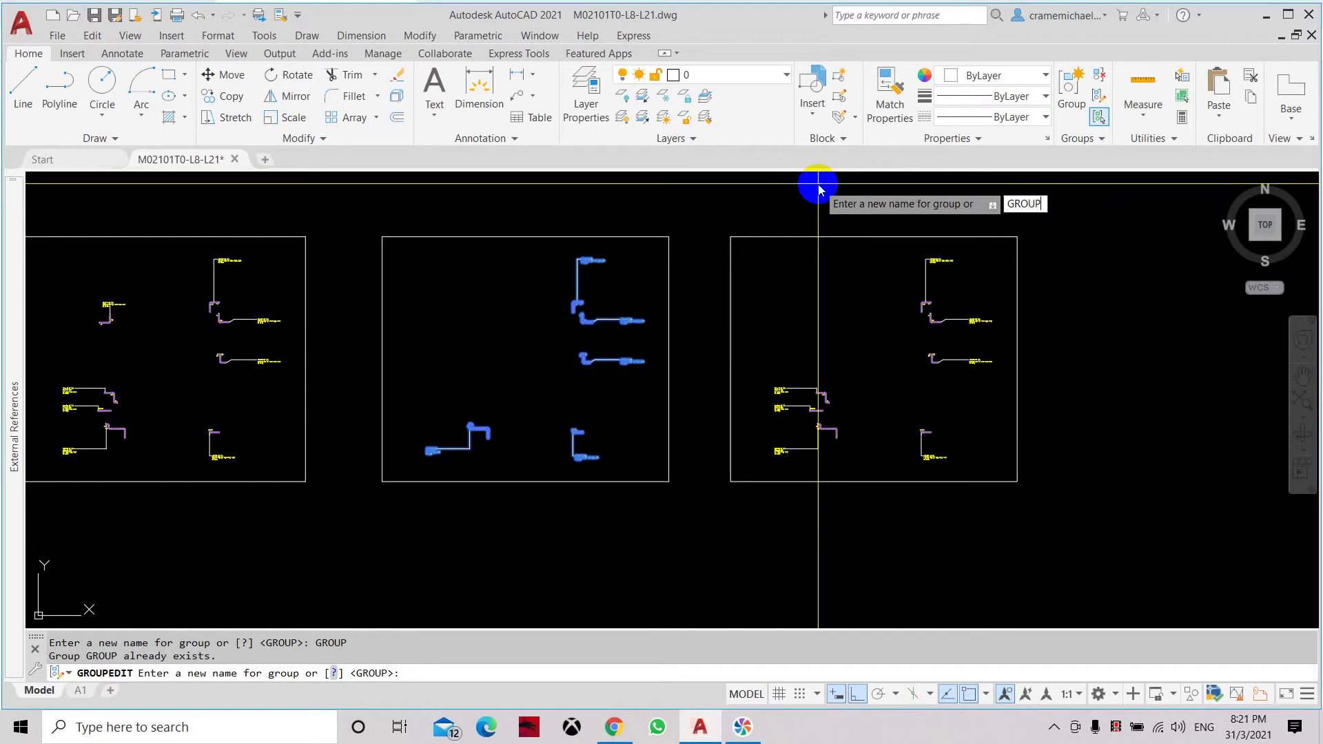
key("Return")
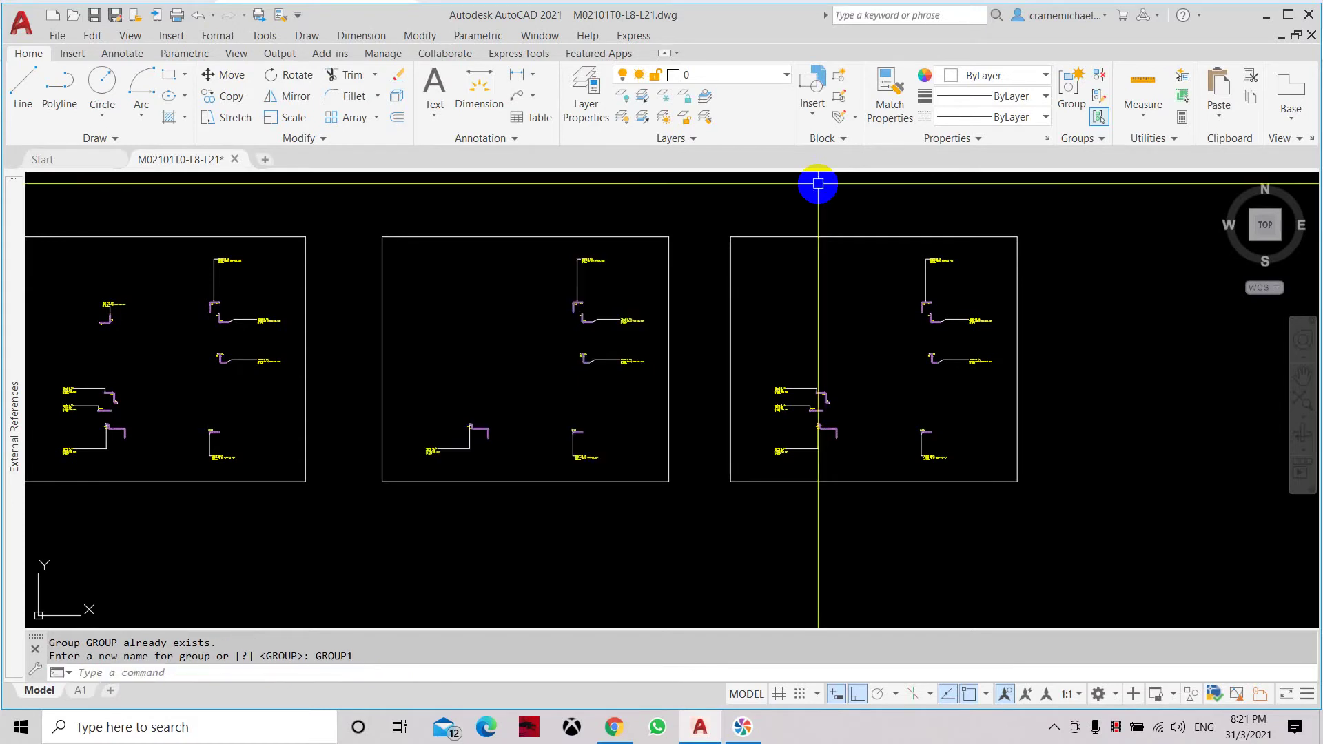
Examine the GROUP1 entry and its Unnamed option in the Group Manager, leaving its settings as they are.
scroll(593, 322, "up", 3)
left_click(593, 322)
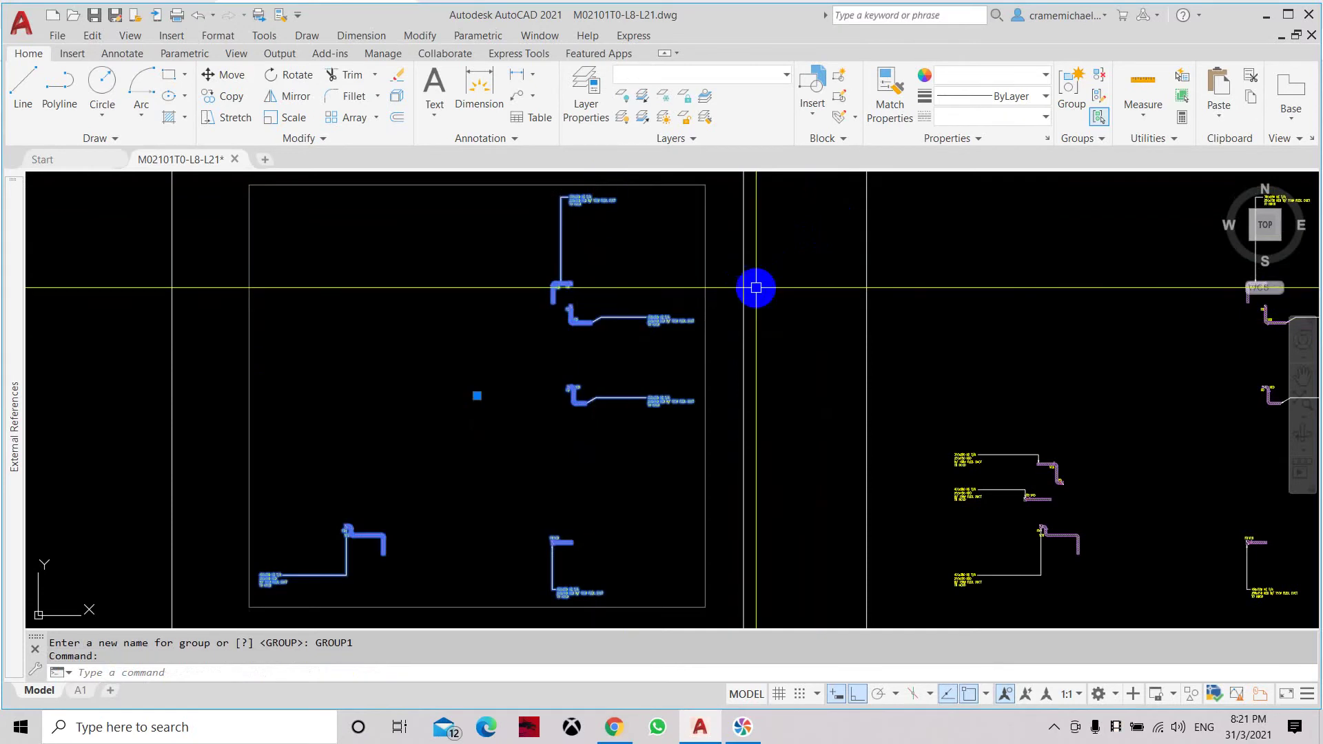
left_click(1090, 137)
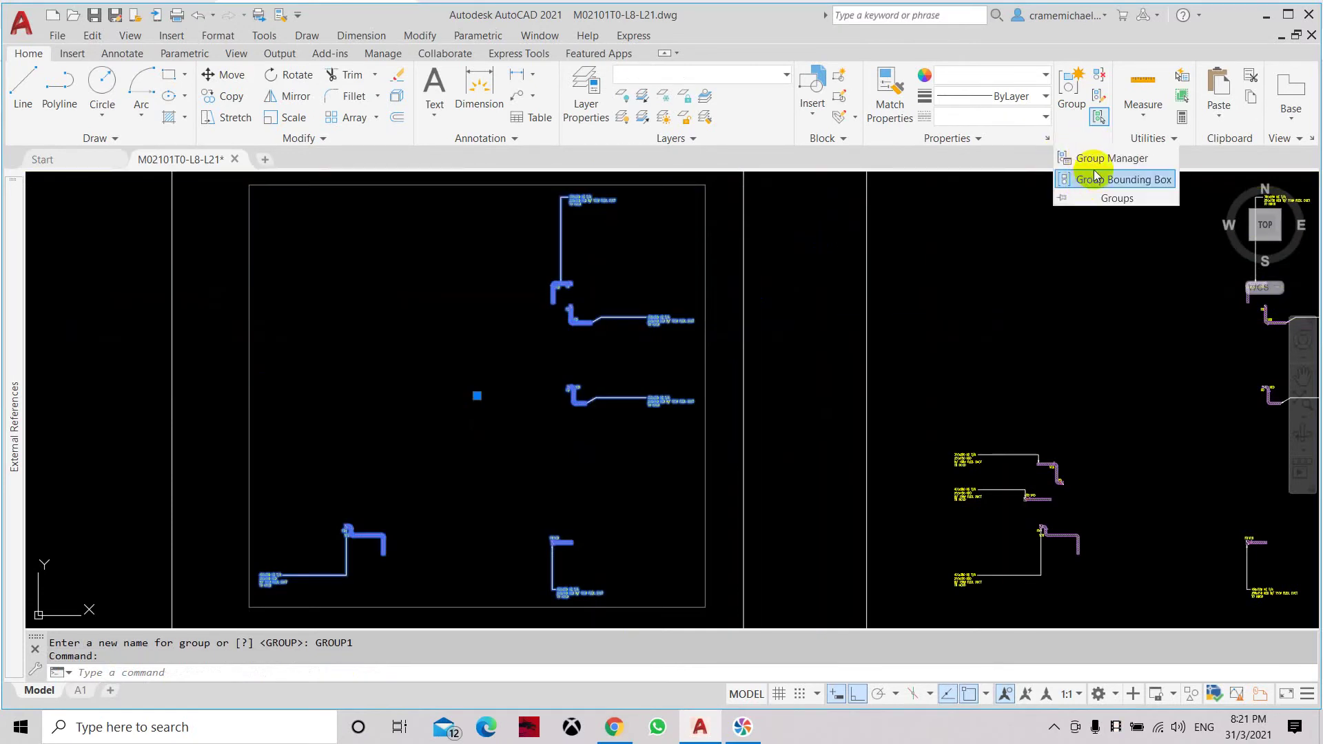
left_click(1094, 164)
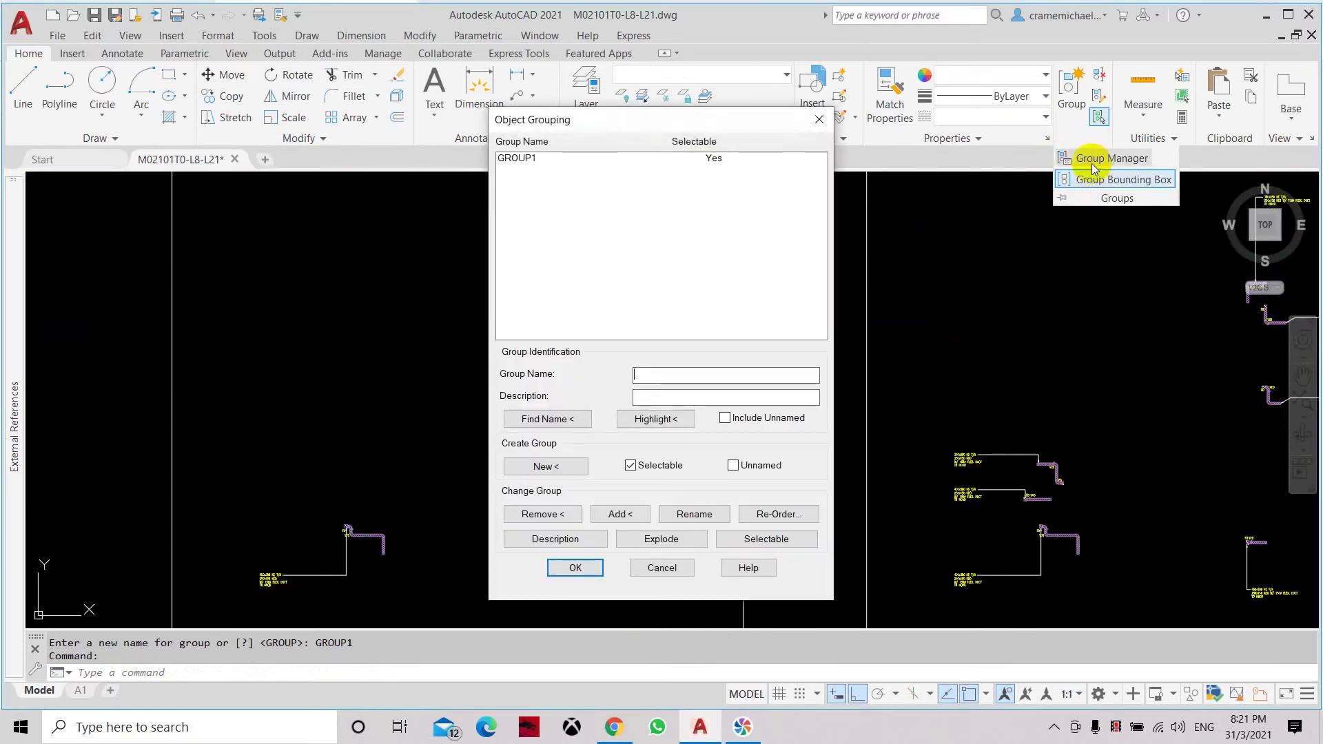
left_click(525, 159)
left_click_drag(739, 126, 1072, 77)
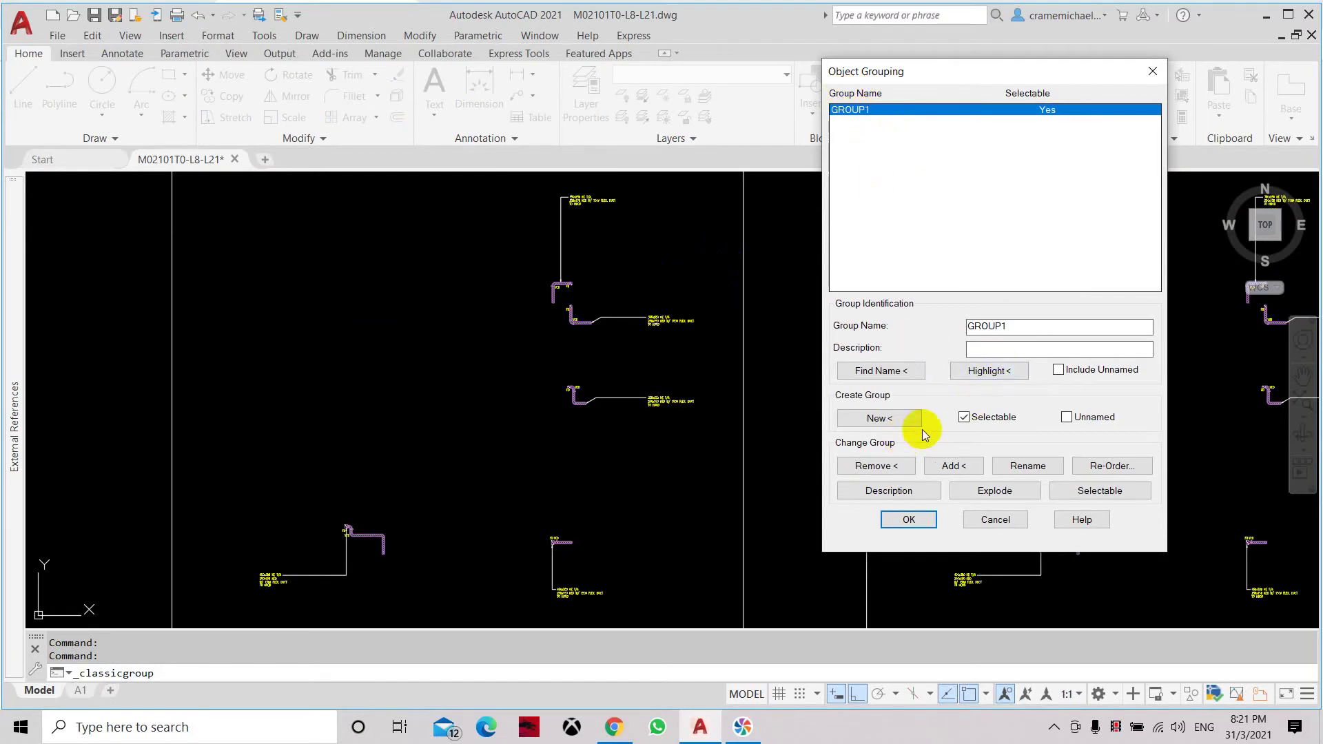
left_click(1068, 418)
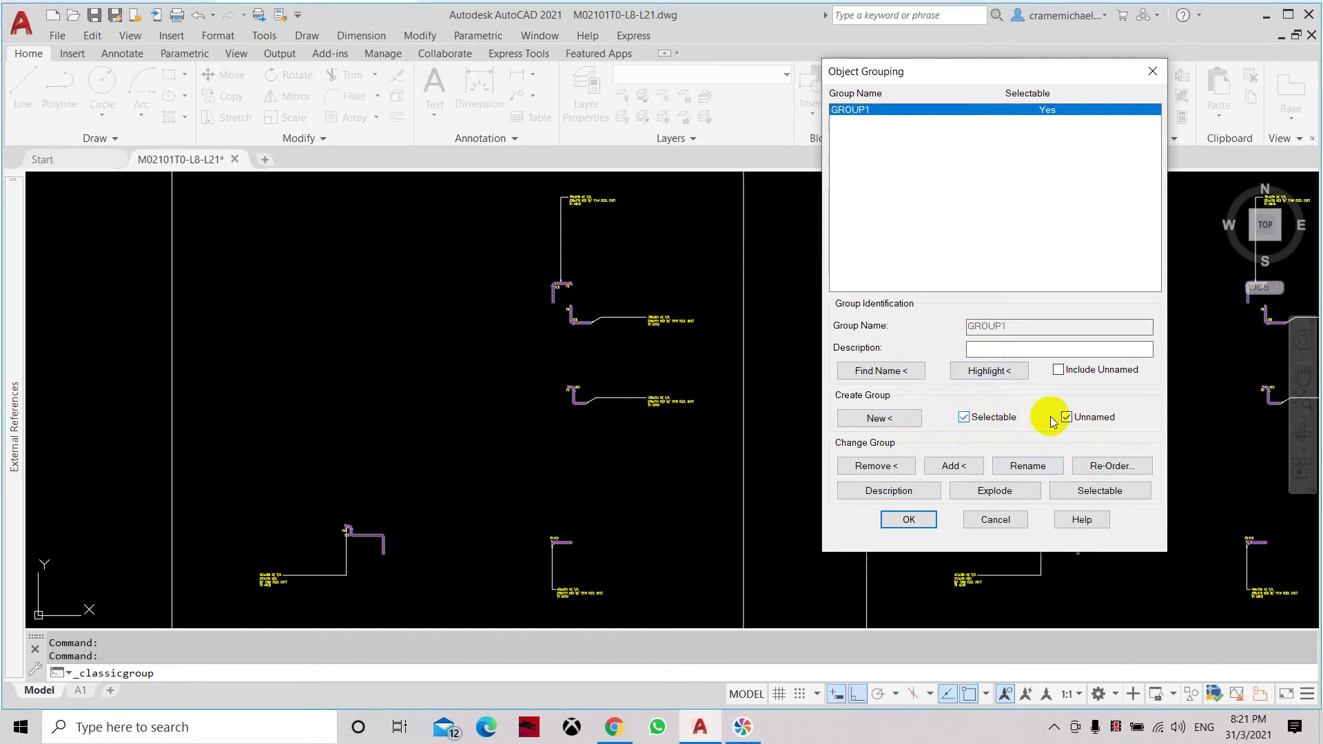
left_click(1067, 417)
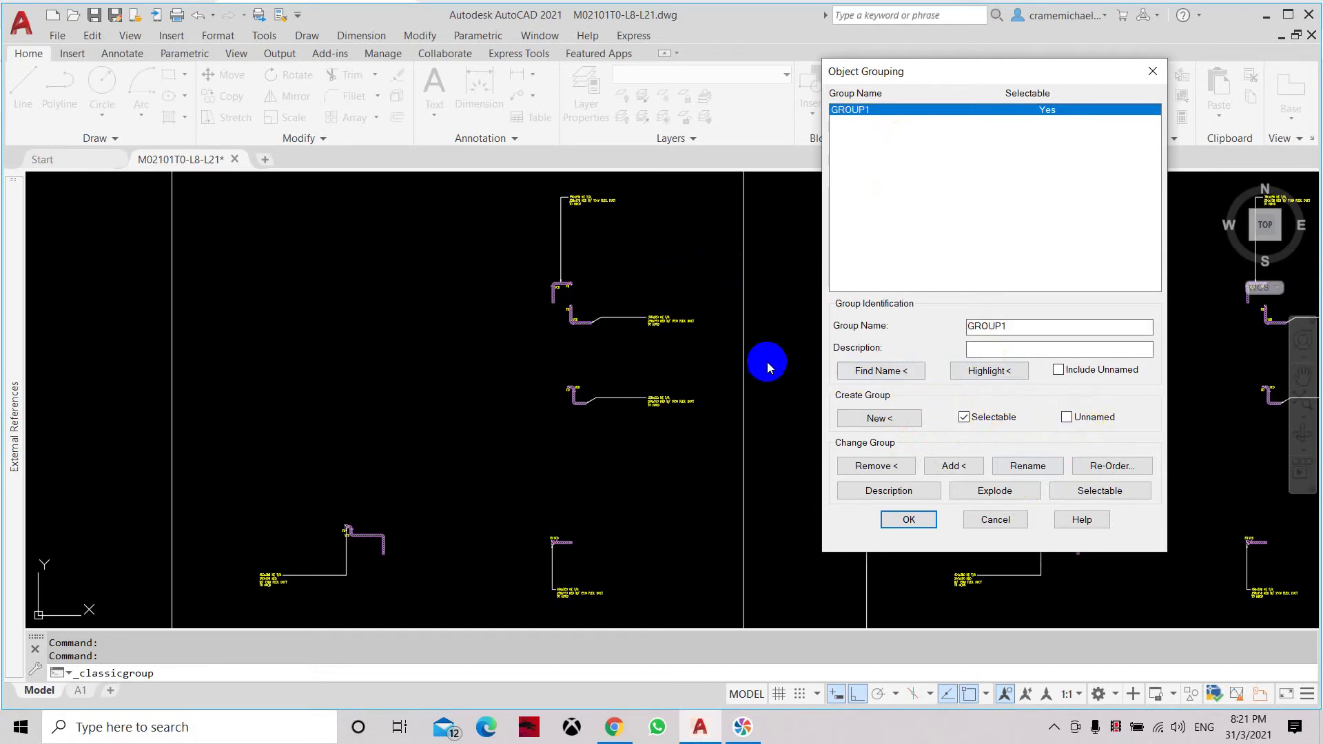
left_click(911, 521)
Rename the duct group in the right frame to GROUP2 with Group Edit.
scroll(709, 376, "down", 6)
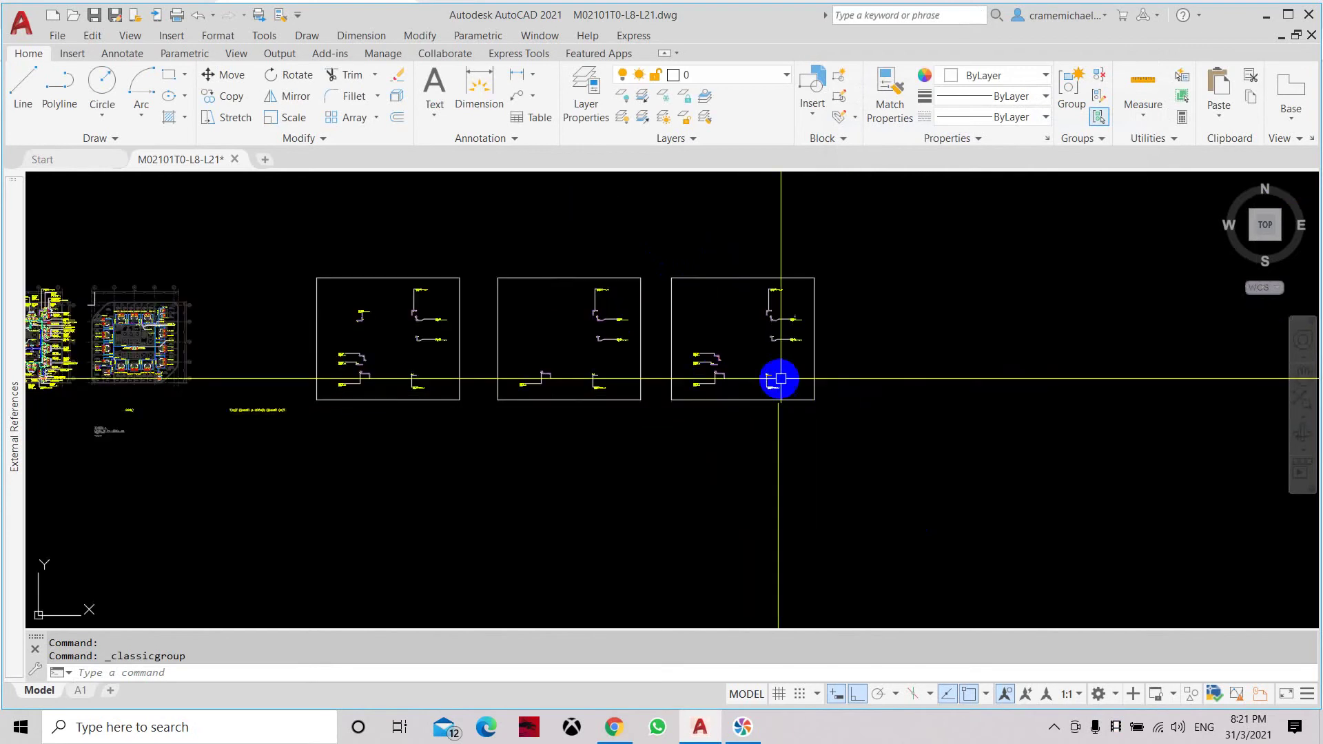
left_click(712, 356)
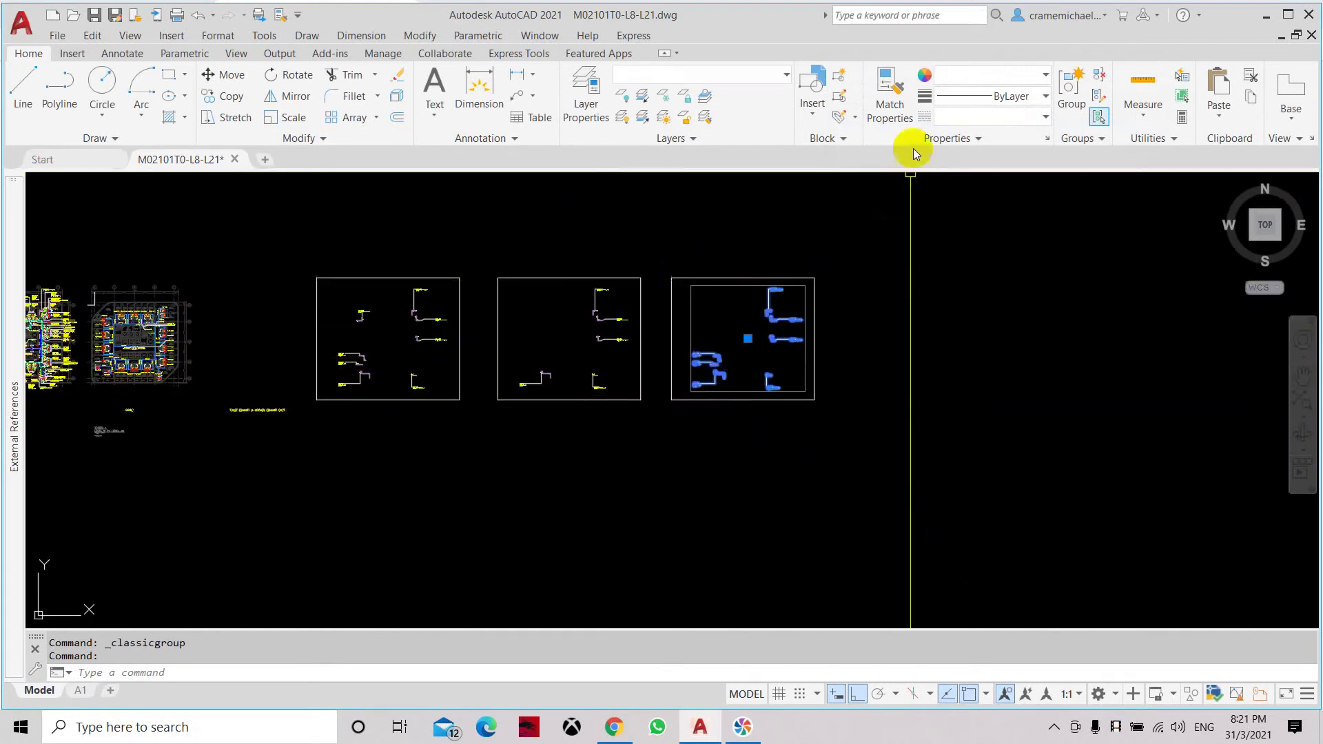
left_click(1099, 95)
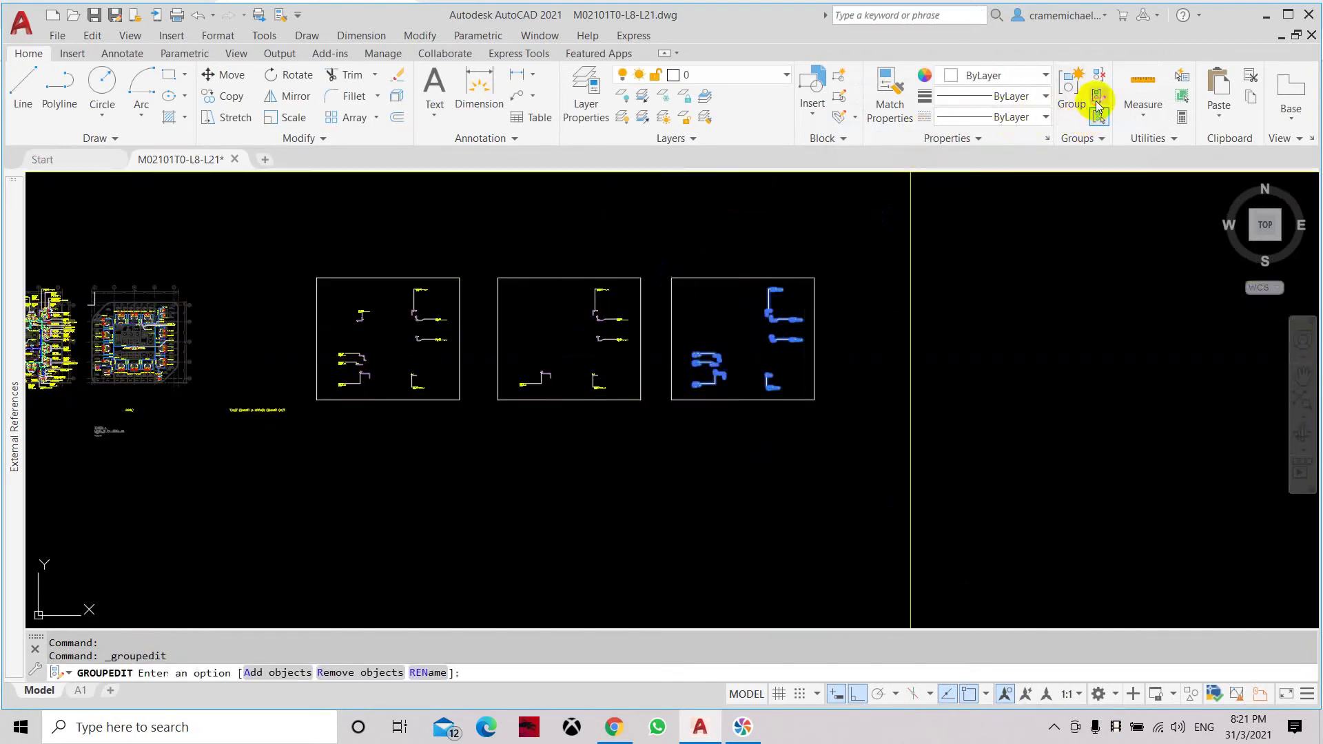
left_click(1051, 257)
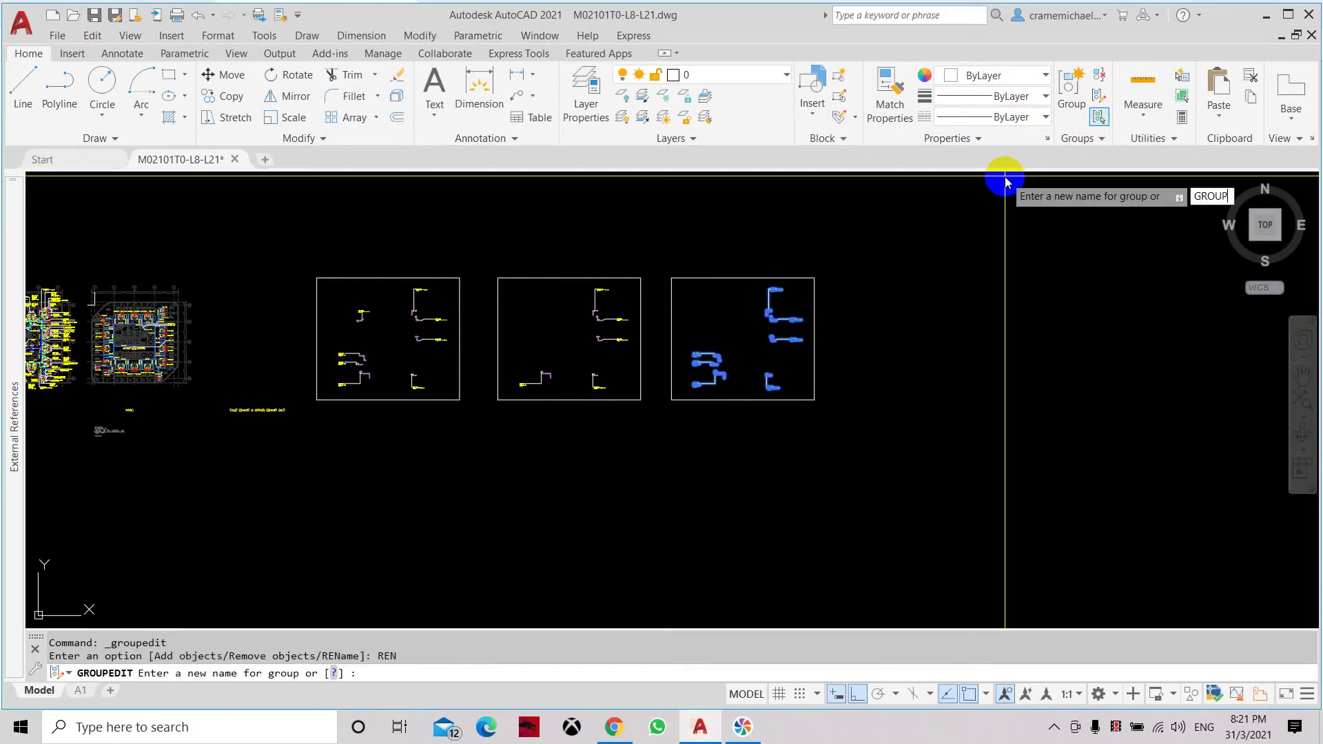
type("GROUP2")
key("Return")
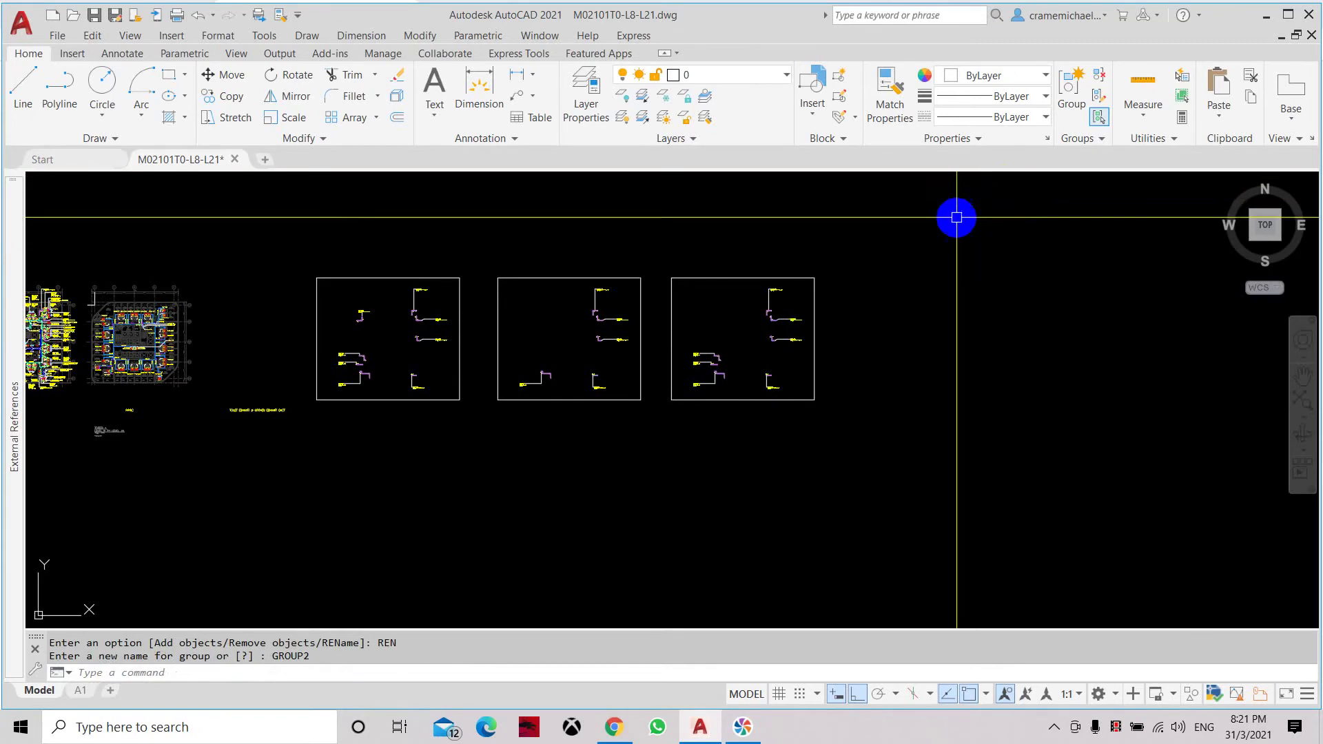
Review the GROUP1 and GROUP2 entries in the Group Manager and return to the duct frames.
left_click(1083, 140)
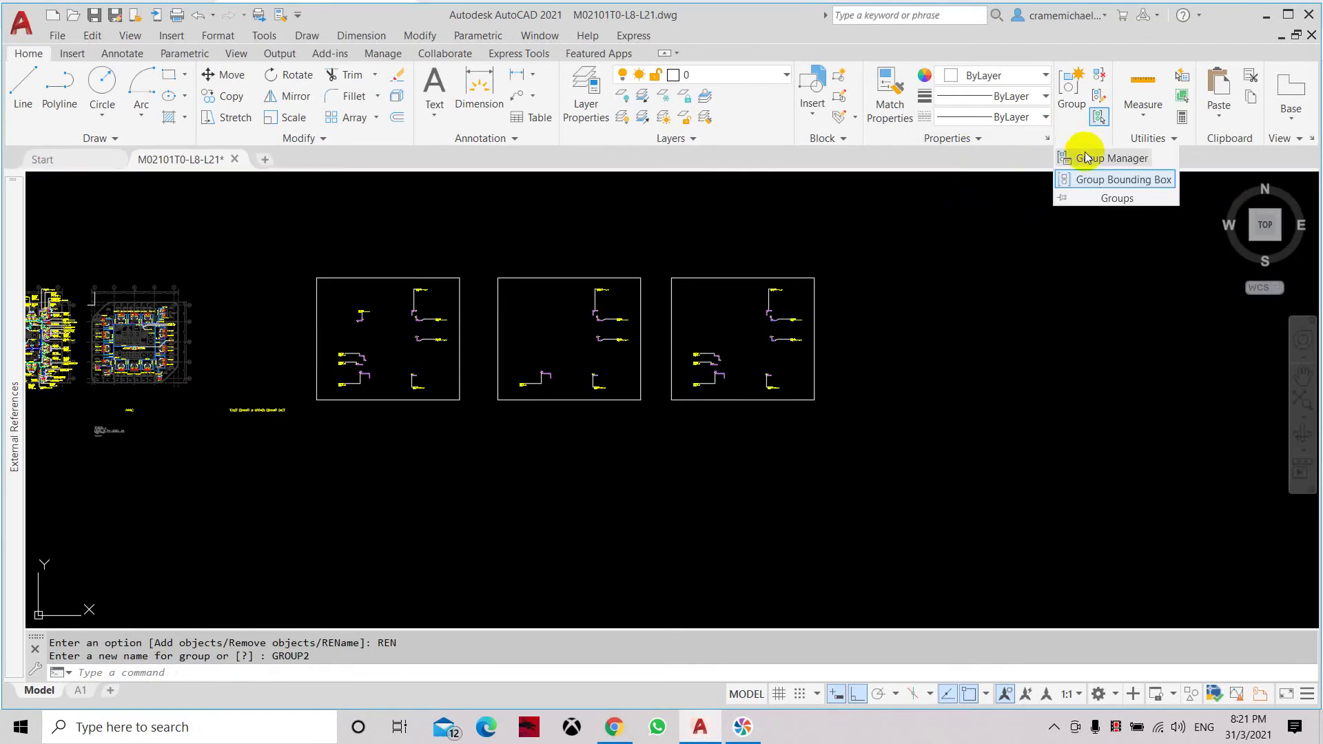
left_click(1085, 157)
left_click(527, 171)
left_click(523, 157)
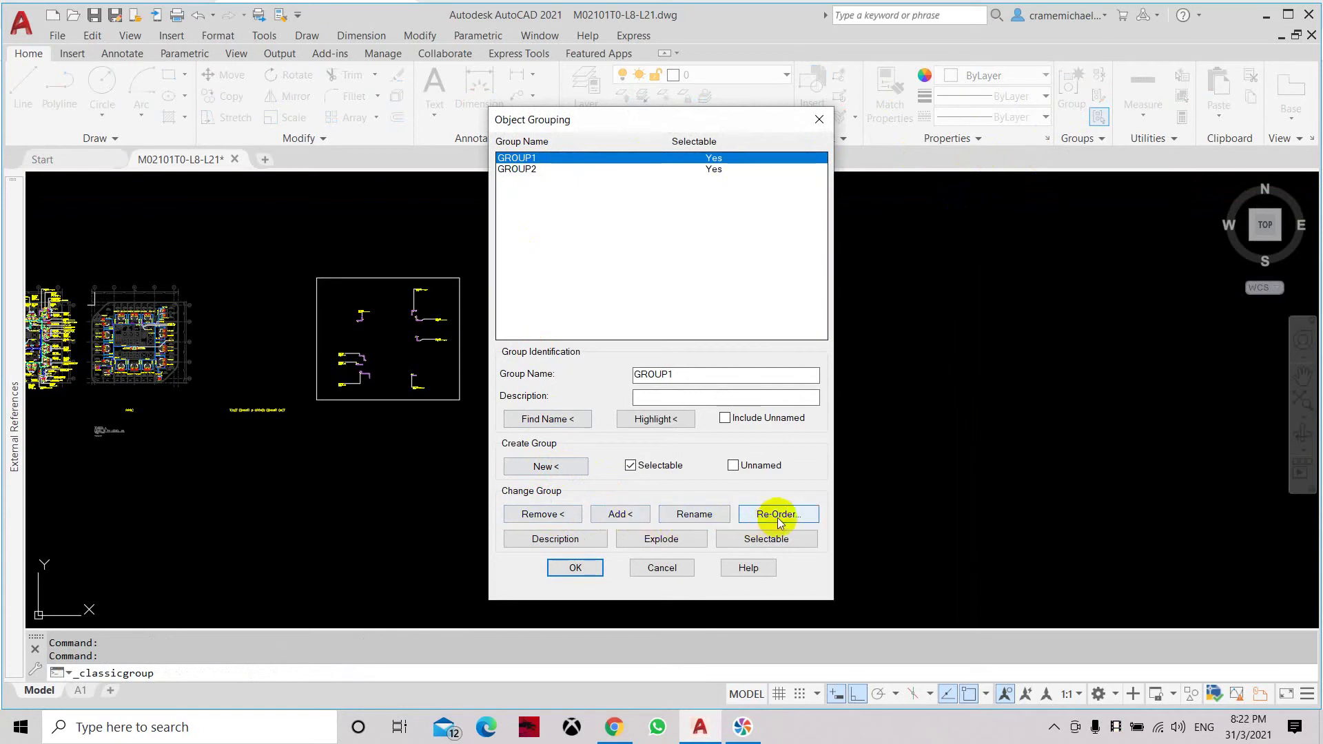
left_click(574, 569)
mouse_move(788, 343)
middle_mouse_down()
mouse_move(823, 316)
mouse_move(800, 346)
middle_mouse_up()
scroll(824, 316, "up", 3)
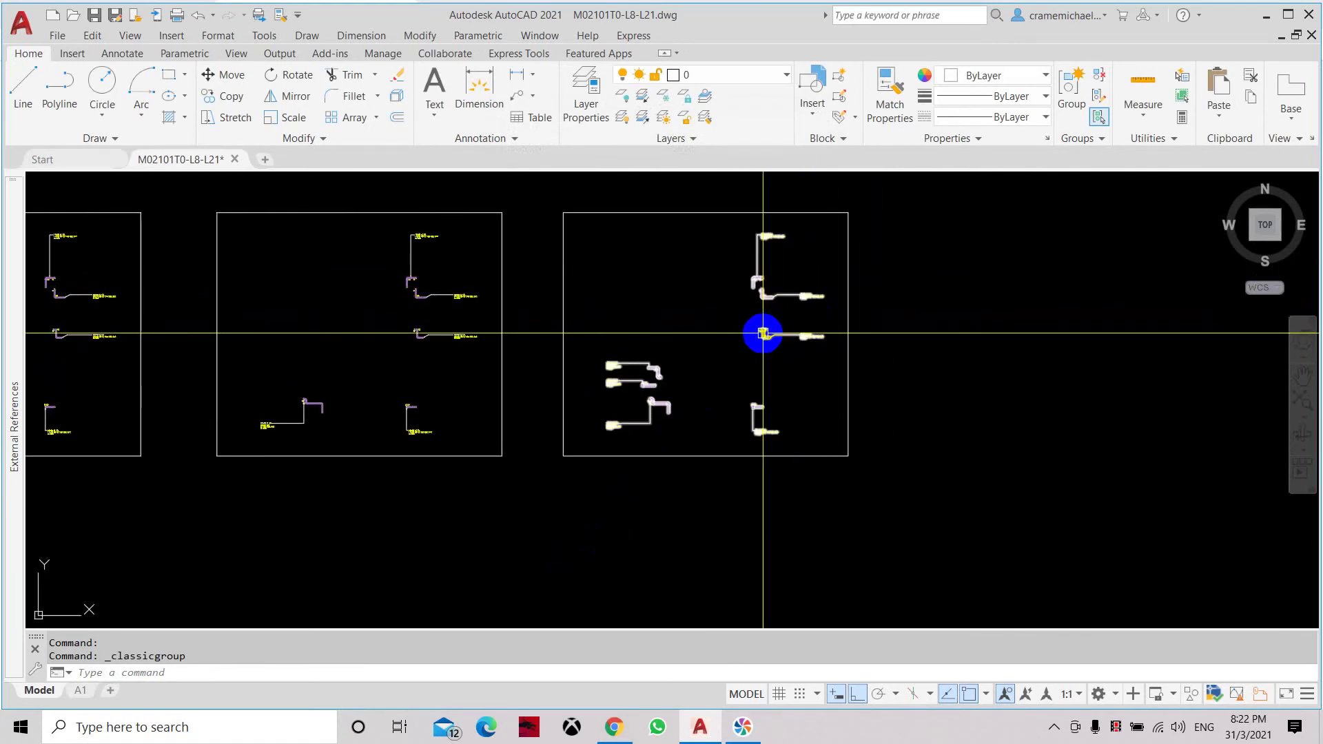
Copy the duct group from the right frame into the empty space beside that frame.
middle_click_drag(762, 332, 602, 358)
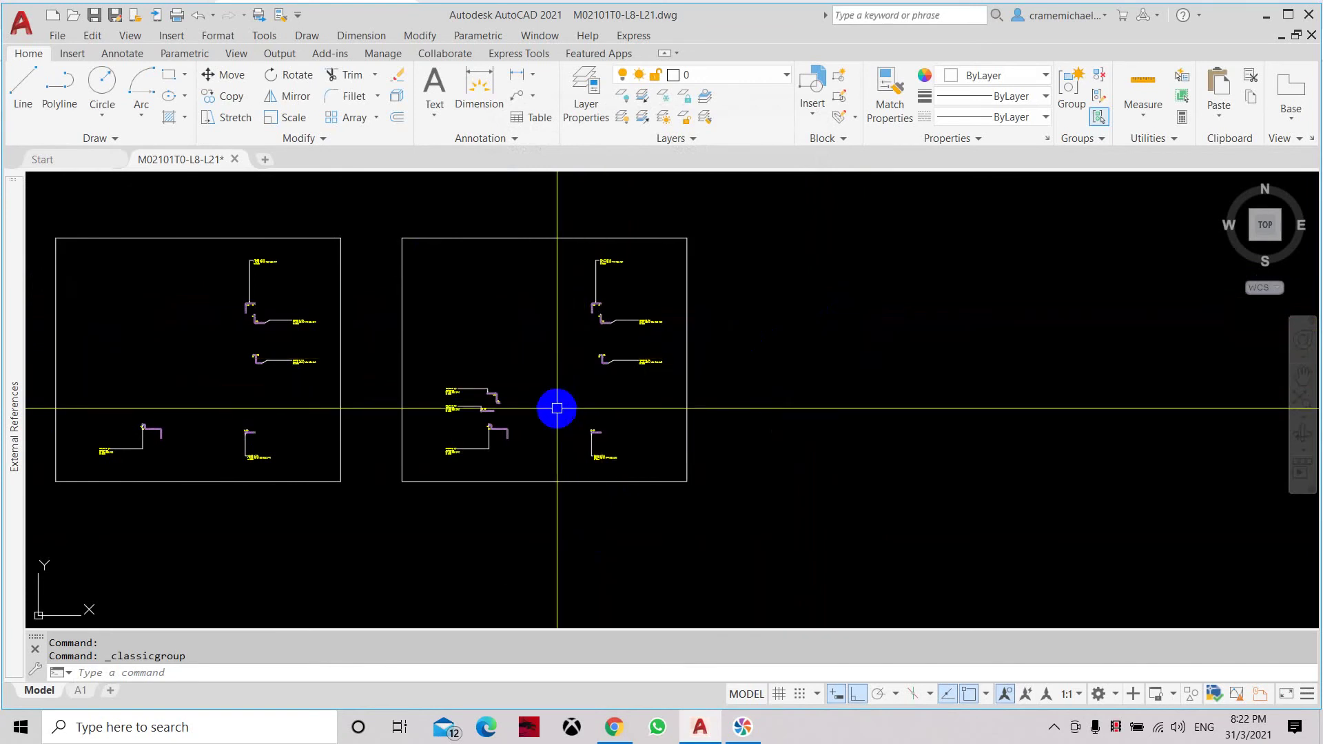
type("co")
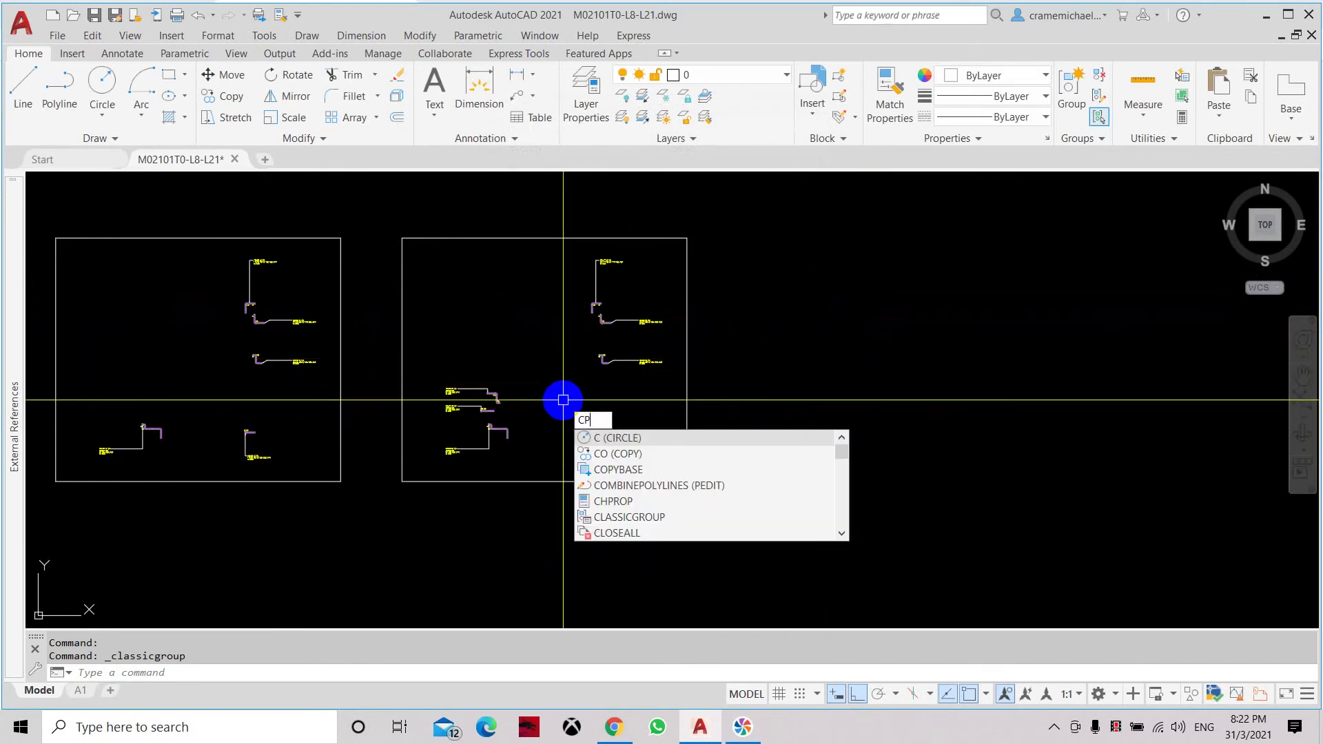
key("Return")
left_click(503, 404)
key("Return")
left_click(487, 427)
left_click(802, 424)
key("Escape")
key("Escape")
Ungroup the copied duct group outside the frames.
left_click(921, 329)
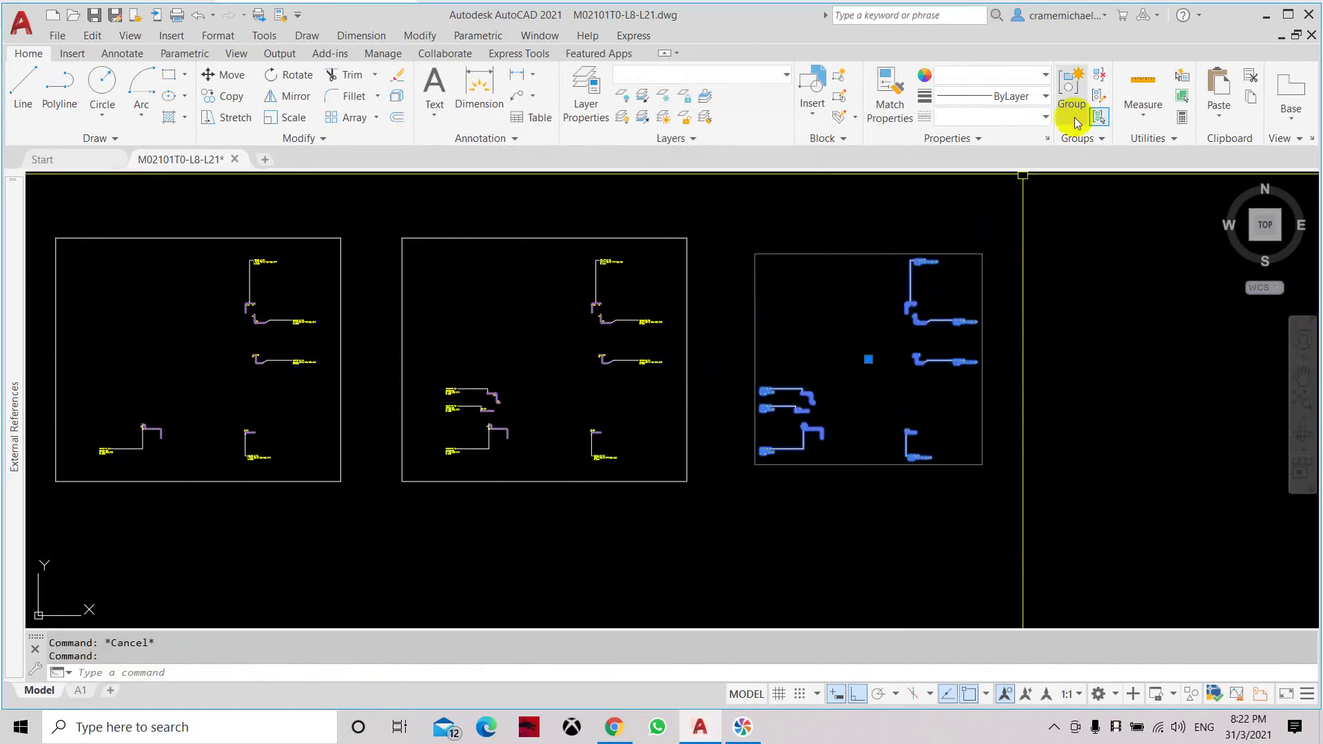
left_click(1101, 80)
key("Escape")
Erase the upper duct elbow of the ungrouped copy on its own and undo the erasure.
scroll(921, 298, "up", 4)
left_click(848, 247)
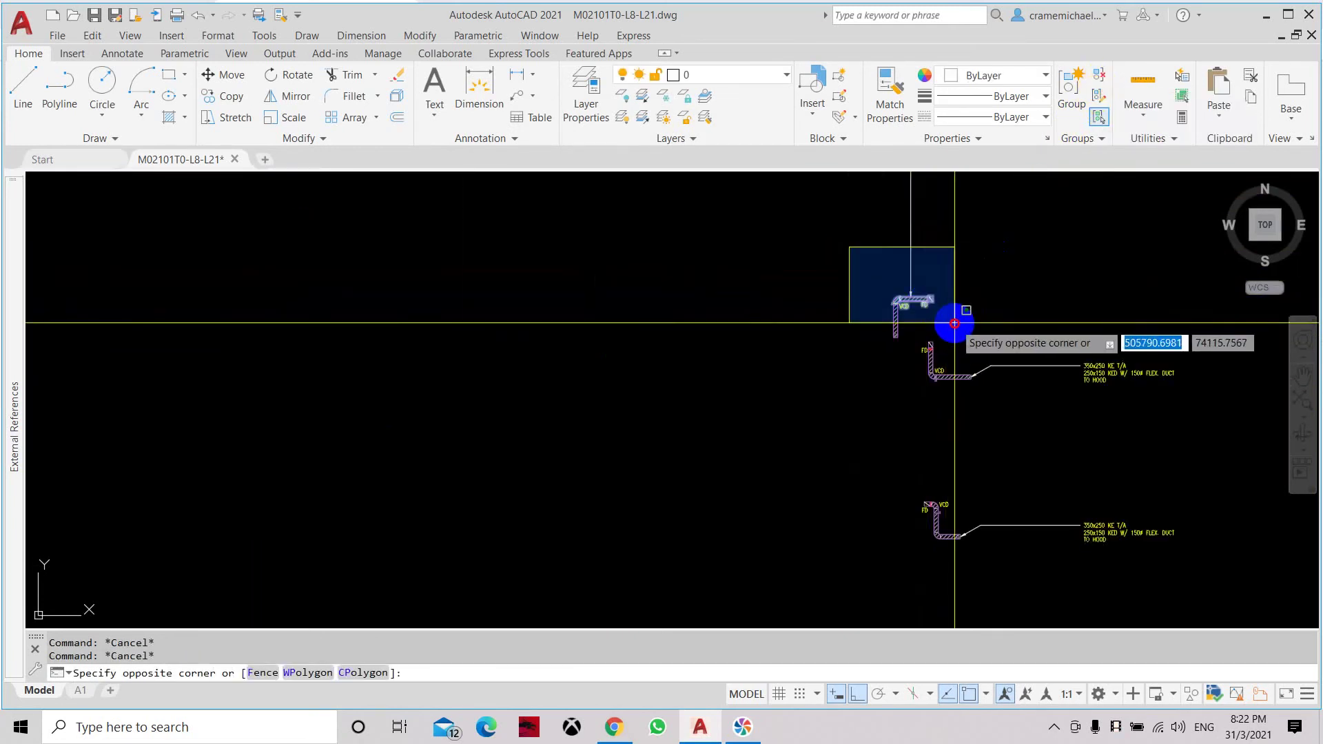
left_click(975, 341)
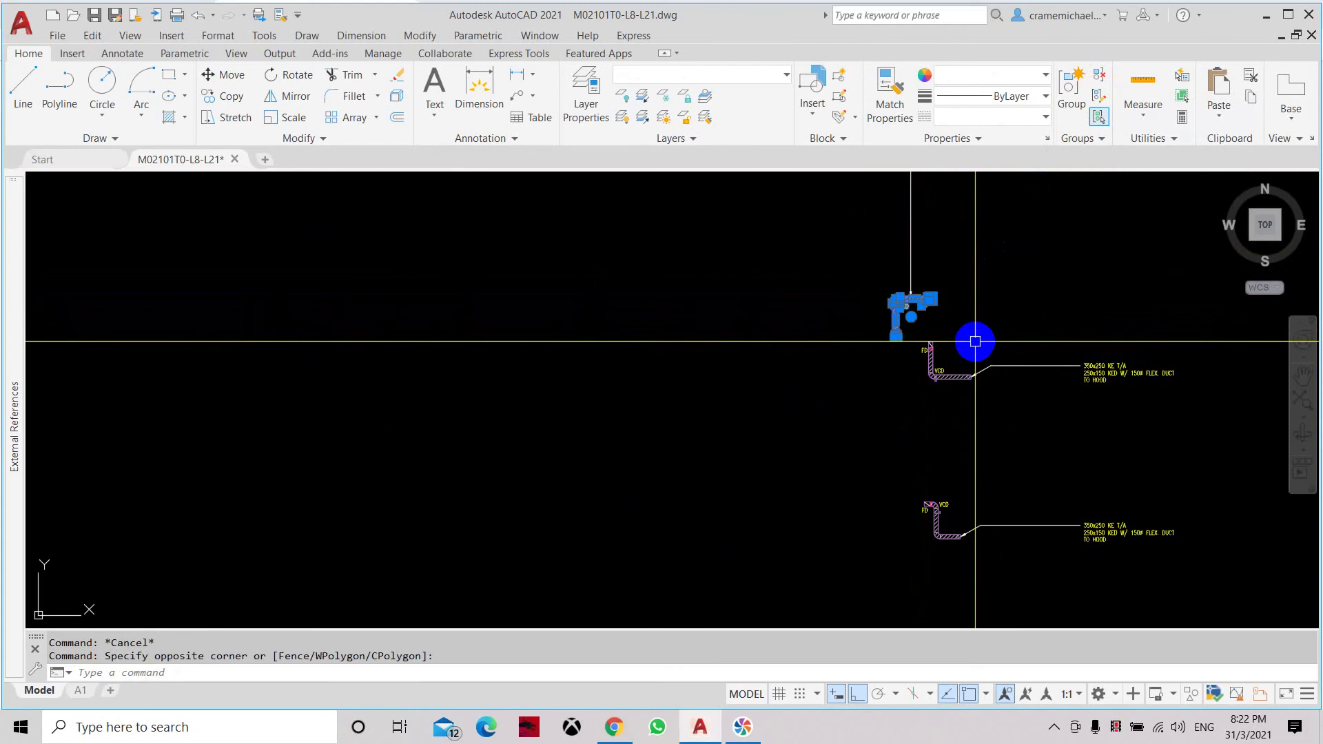
key("Delete")
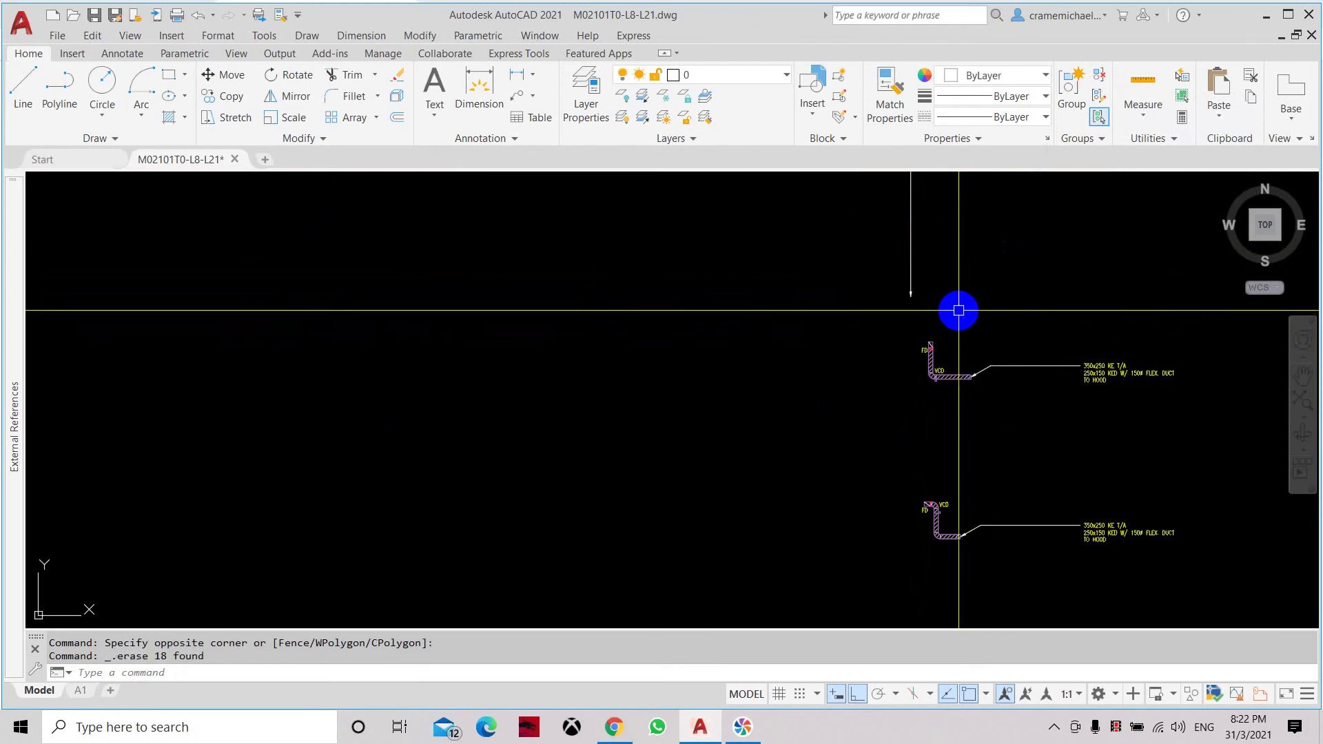
key("ctrl+z")
Turn off Group Bounding Box with the duct group in the right frame selected.
scroll(958, 311, "down", 3)
scroll(721, 260, "down", 2)
middle_click_drag(411, 296, 618, 271)
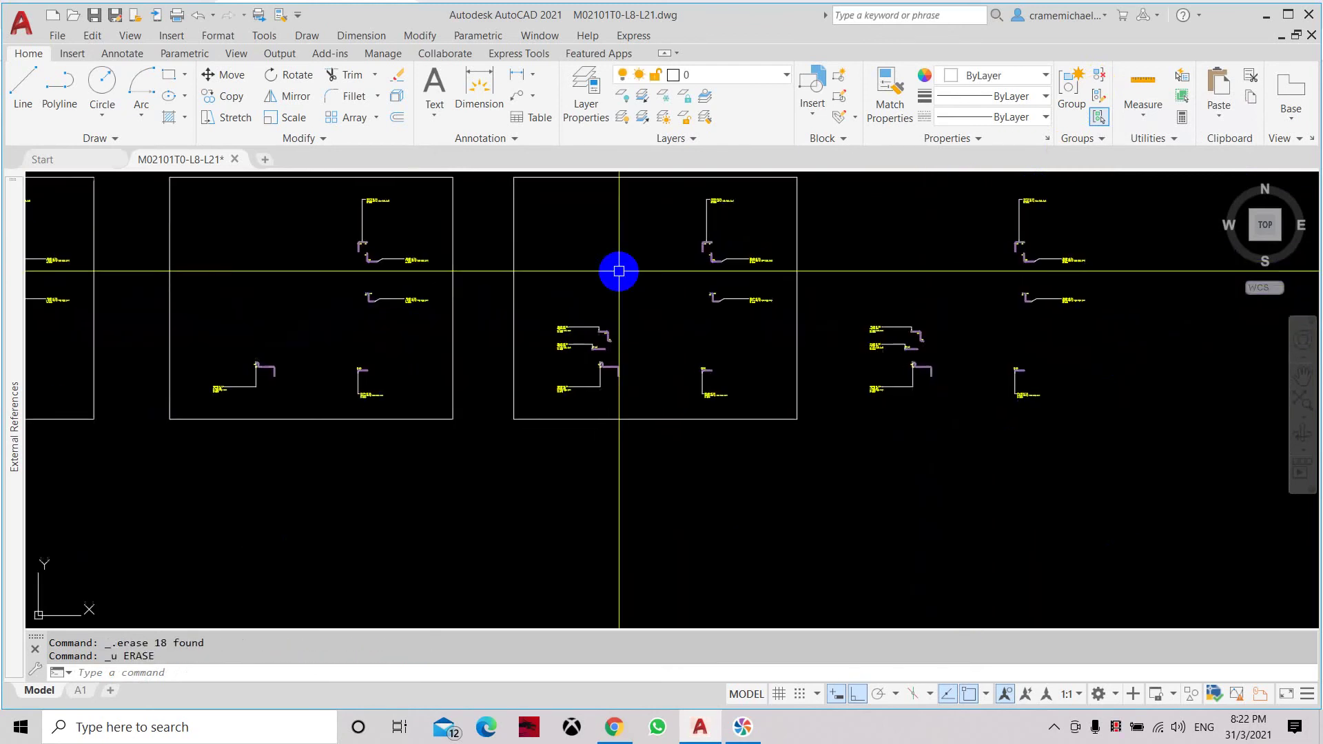
middle_click_drag(774, 325, 658, 330)
middle_click_drag(824, 355, 810, 383)
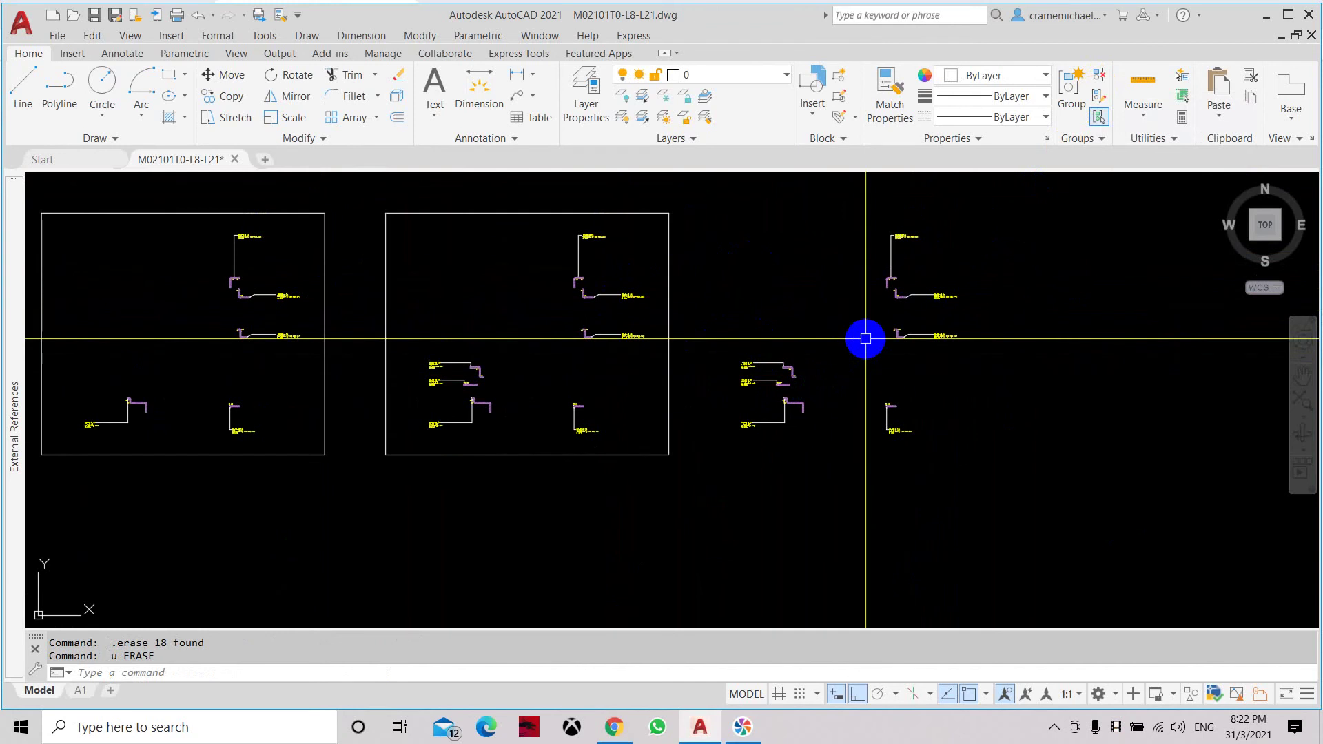
middle_click_drag(865, 338, 900, 378)
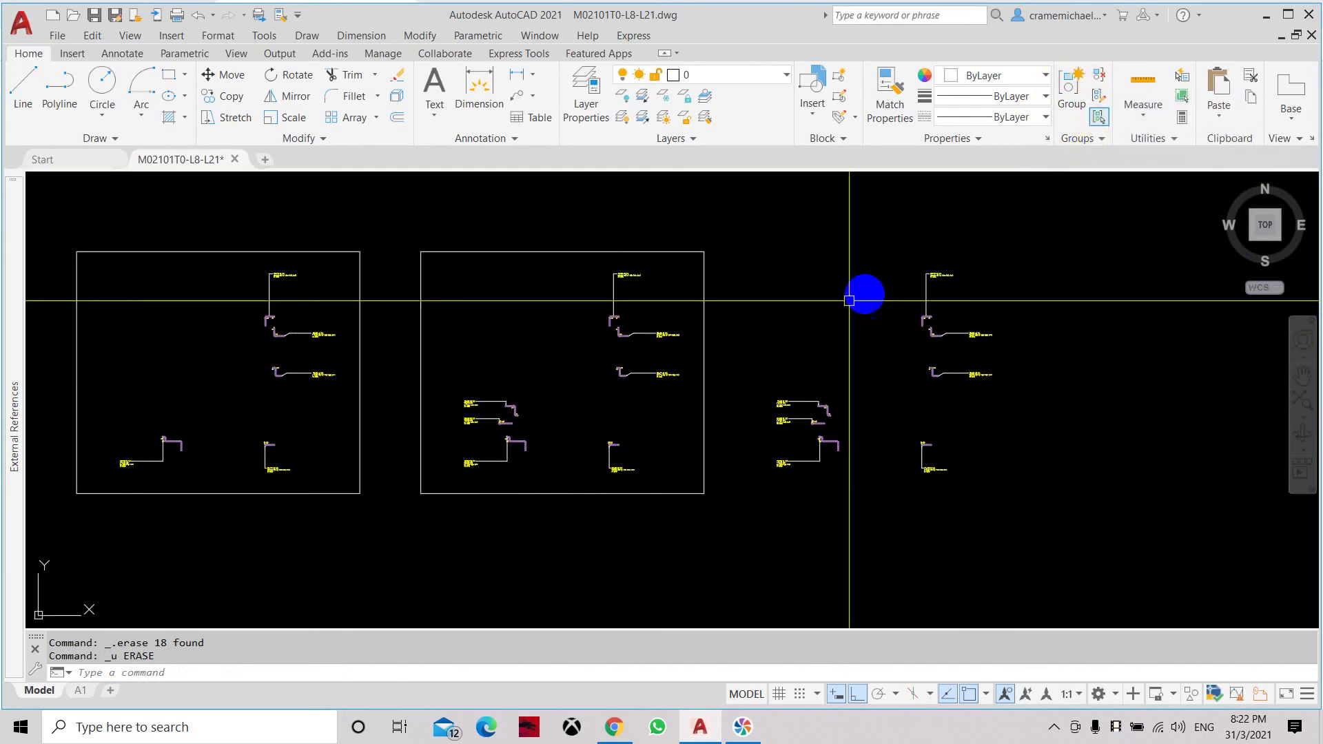
left_click(604, 319)
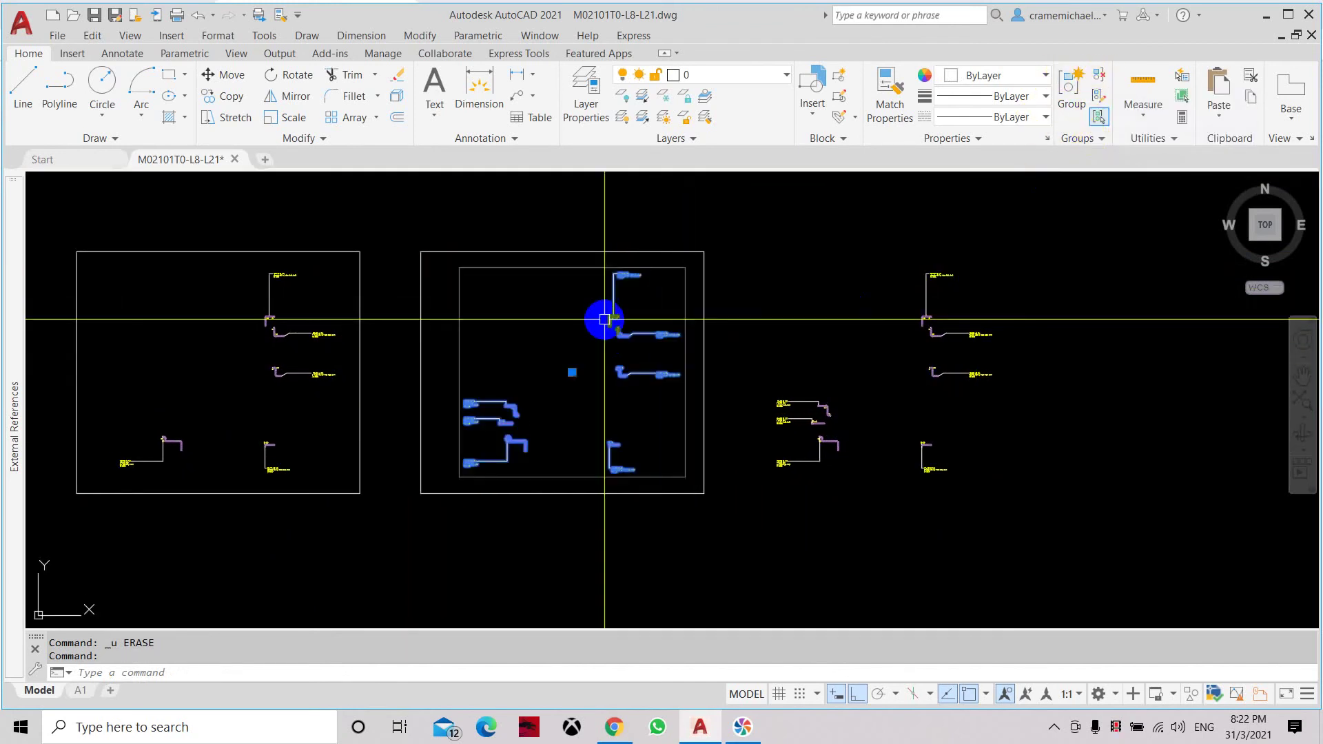
left_click(1105, 138)
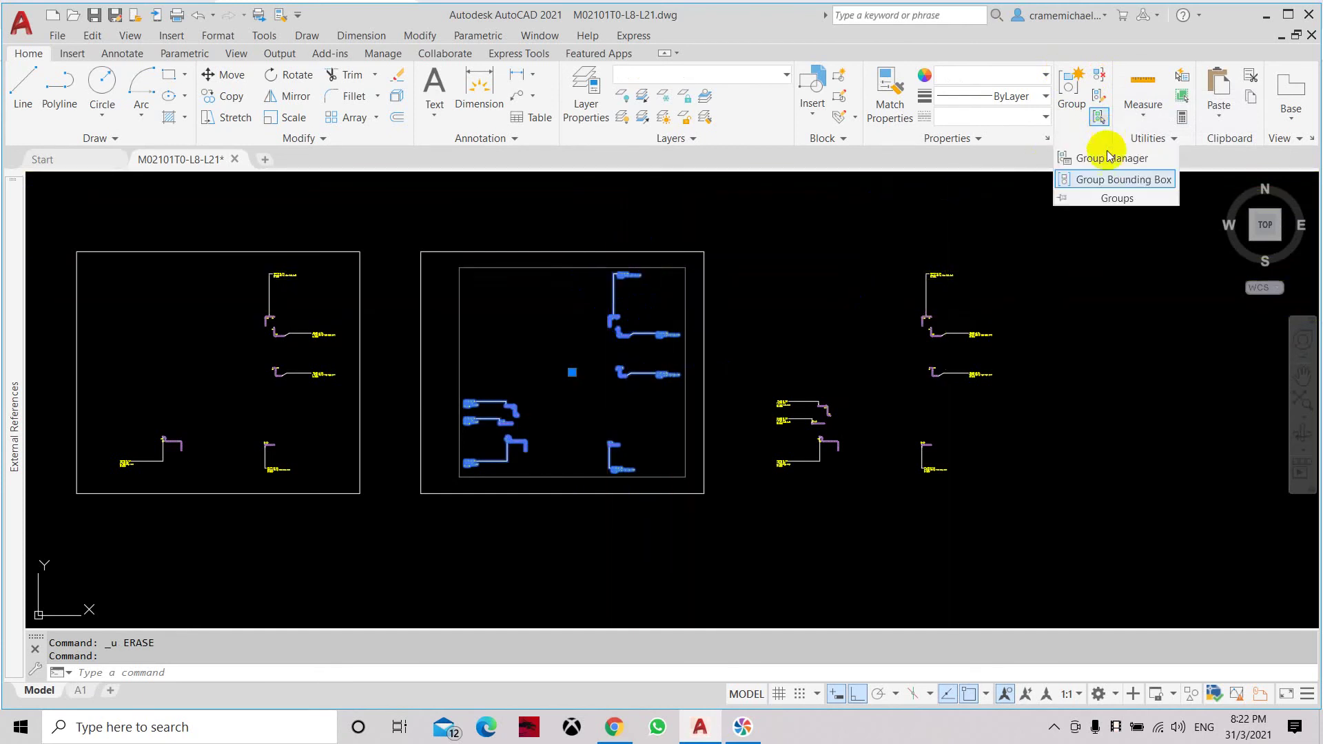
left_click(1096, 188)
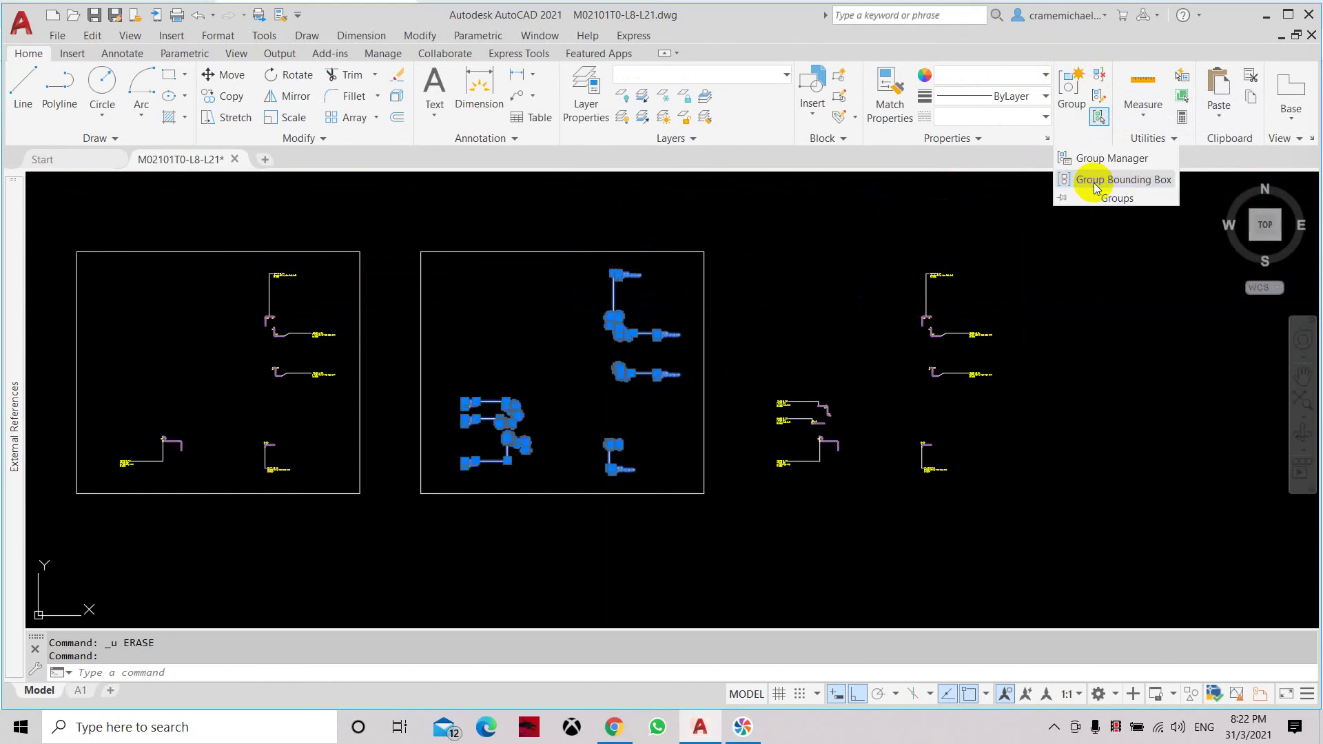
left_click(799, 253)
key("Escape")
key("Escape")
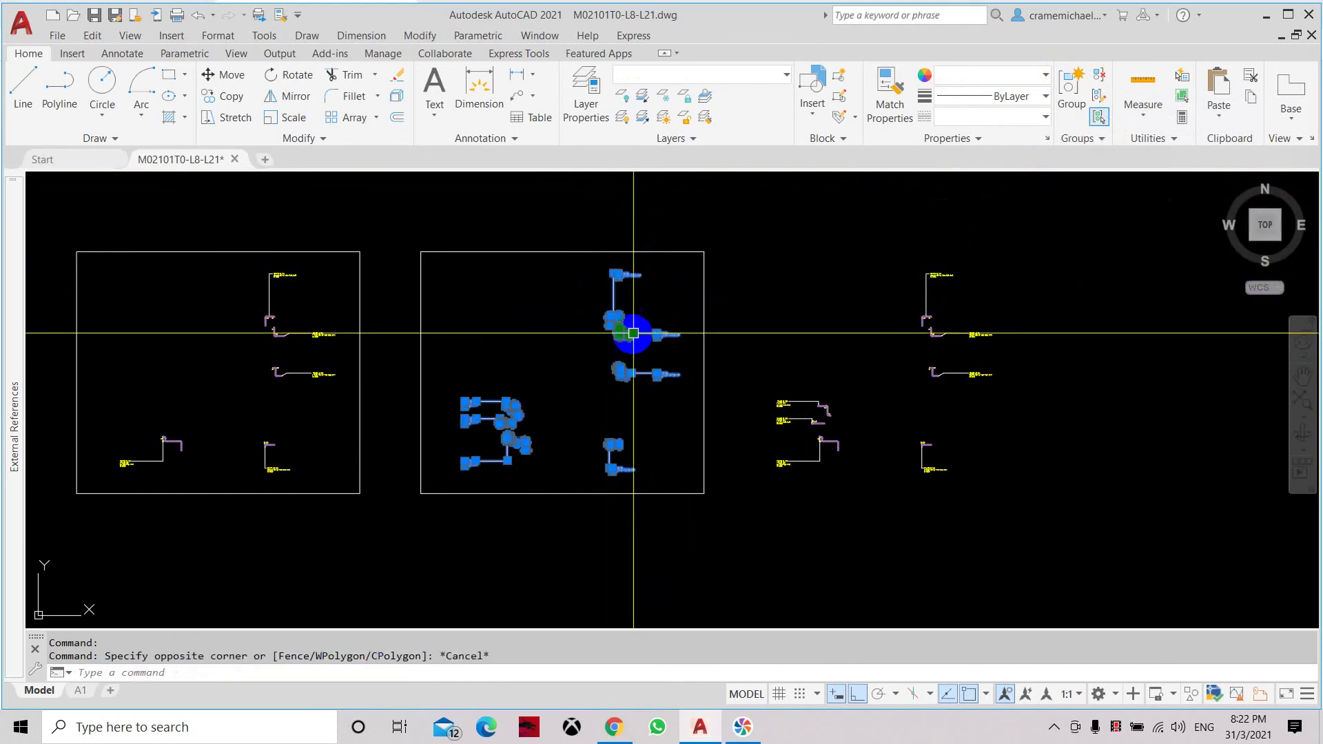
Turn Group Bounding Box back on for the duct group in the right frame.
left_click(613, 310)
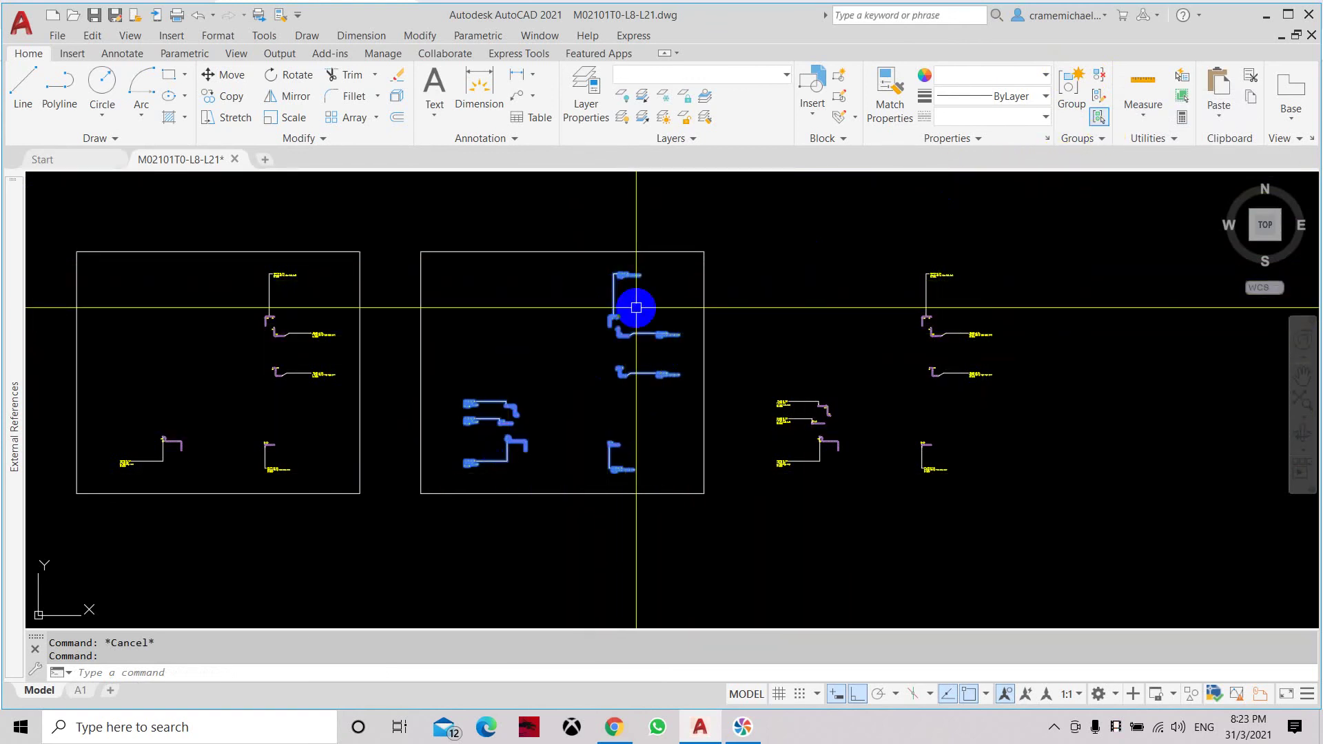
left_click(1100, 138)
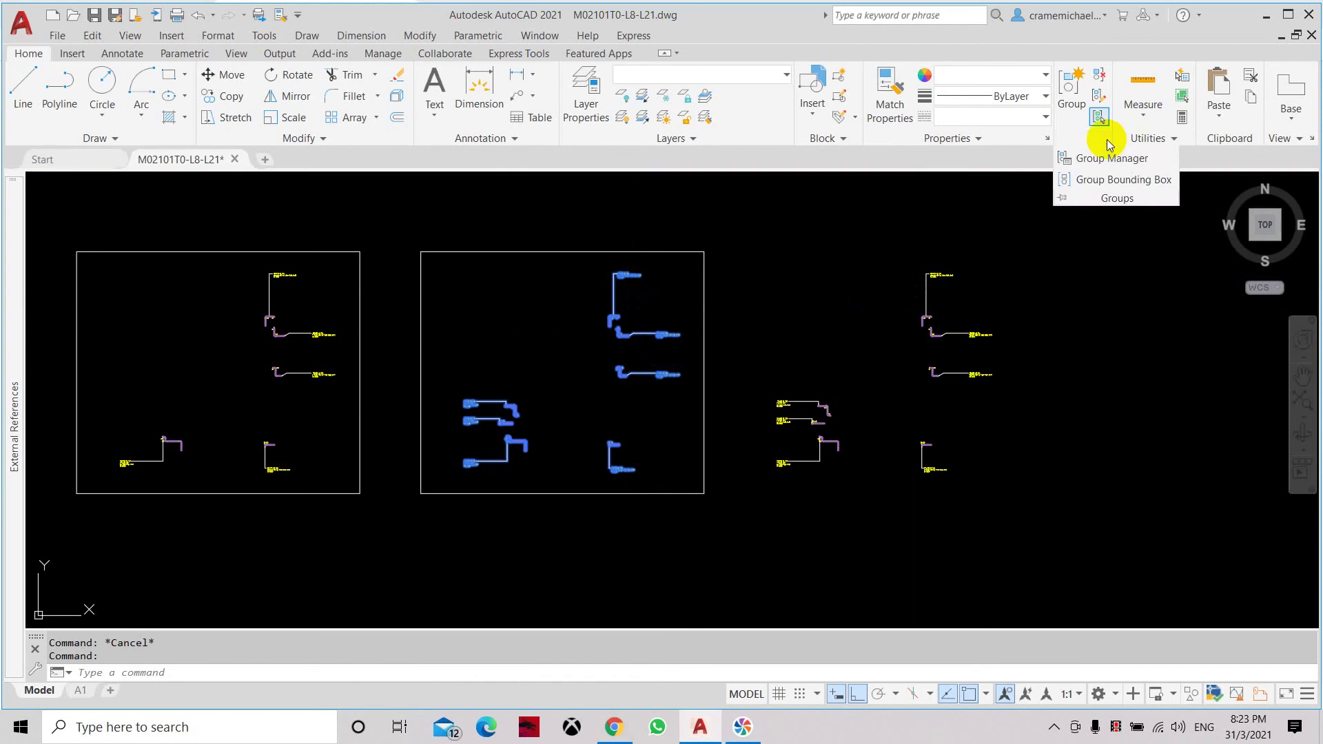
left_click(1101, 186)
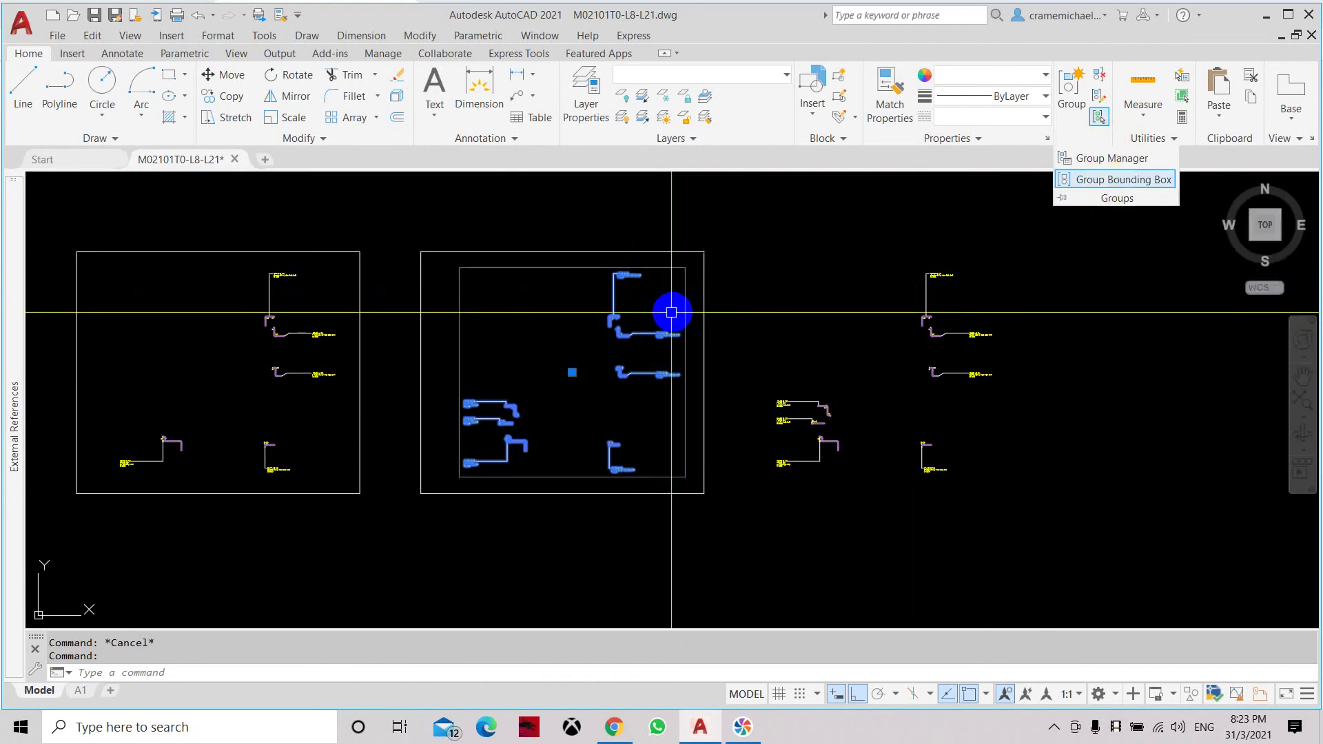
Turn off Group Bounding Box with the middle frame's duct group selected, and clear the selection.
middle_click_drag(370, 335, 112, 308)
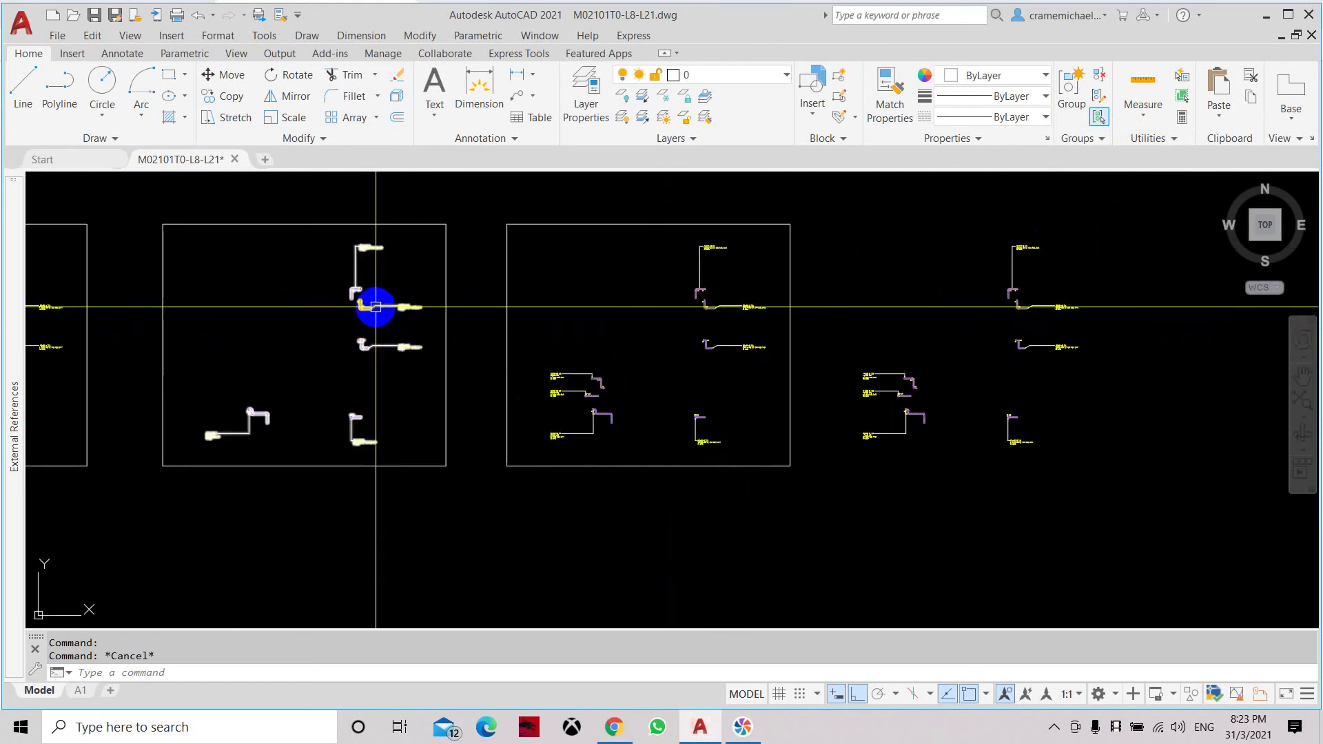
left_click(1078, 138)
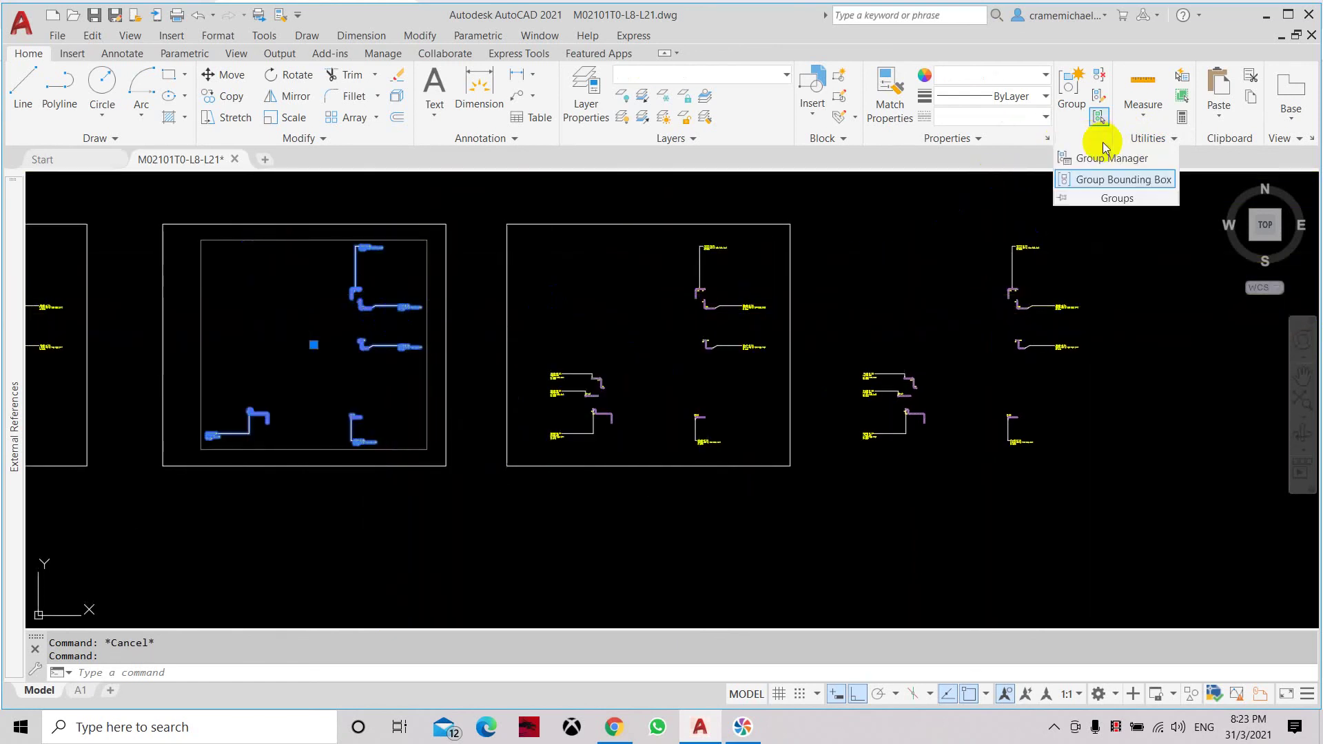
left_click(1102, 180)
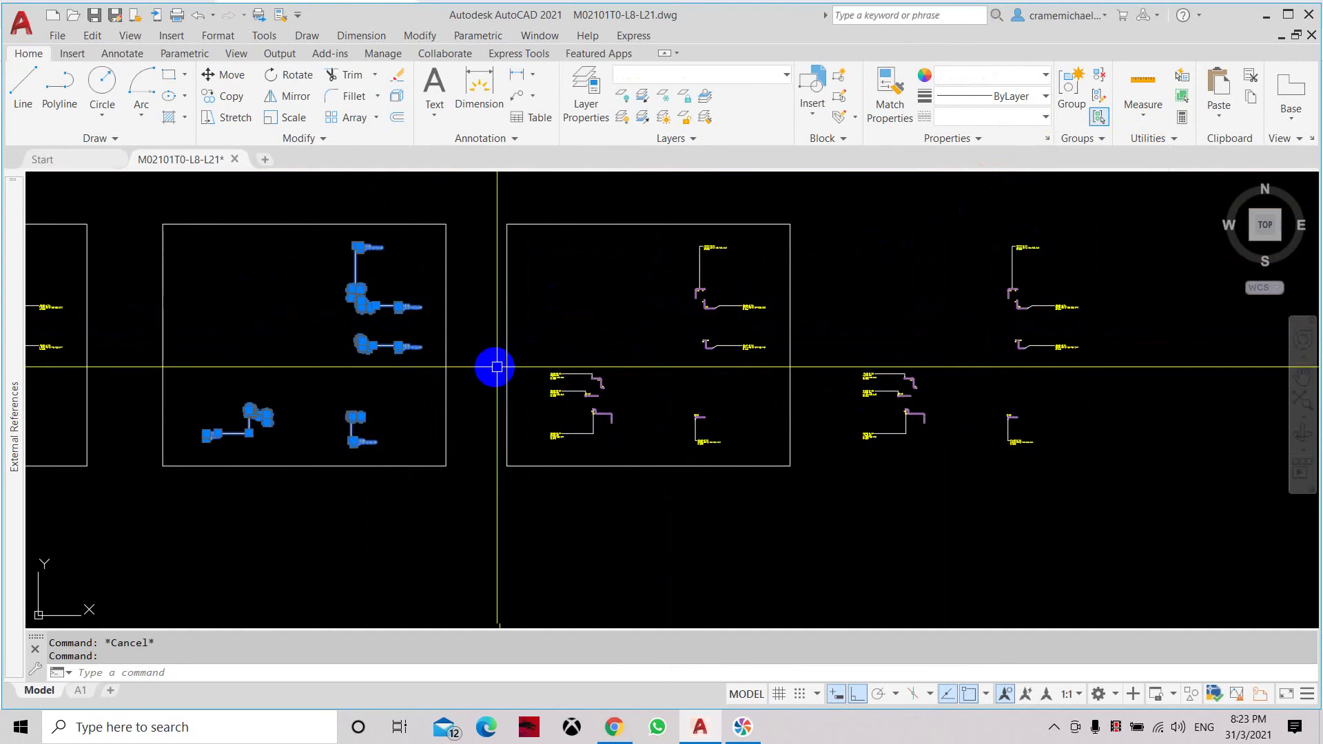
key("Escape")
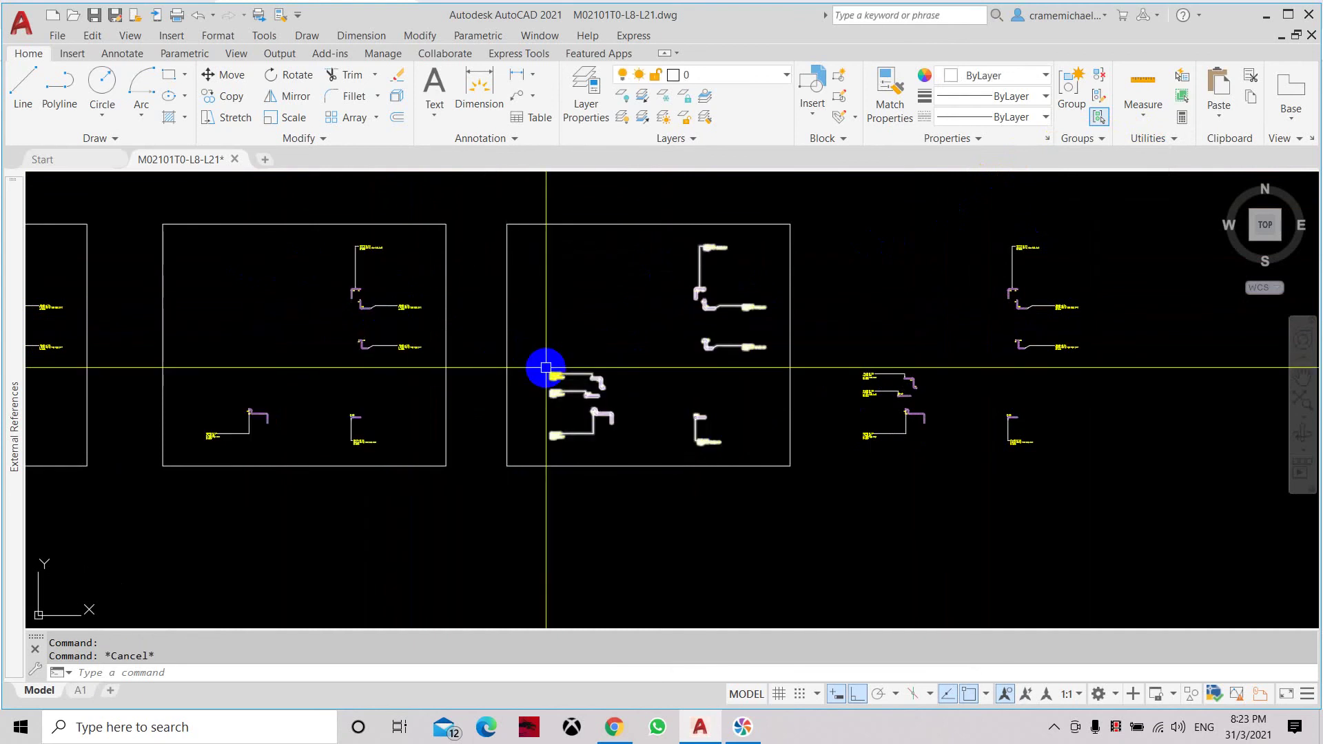
middle_click_drag(977, 244, 966, 275)
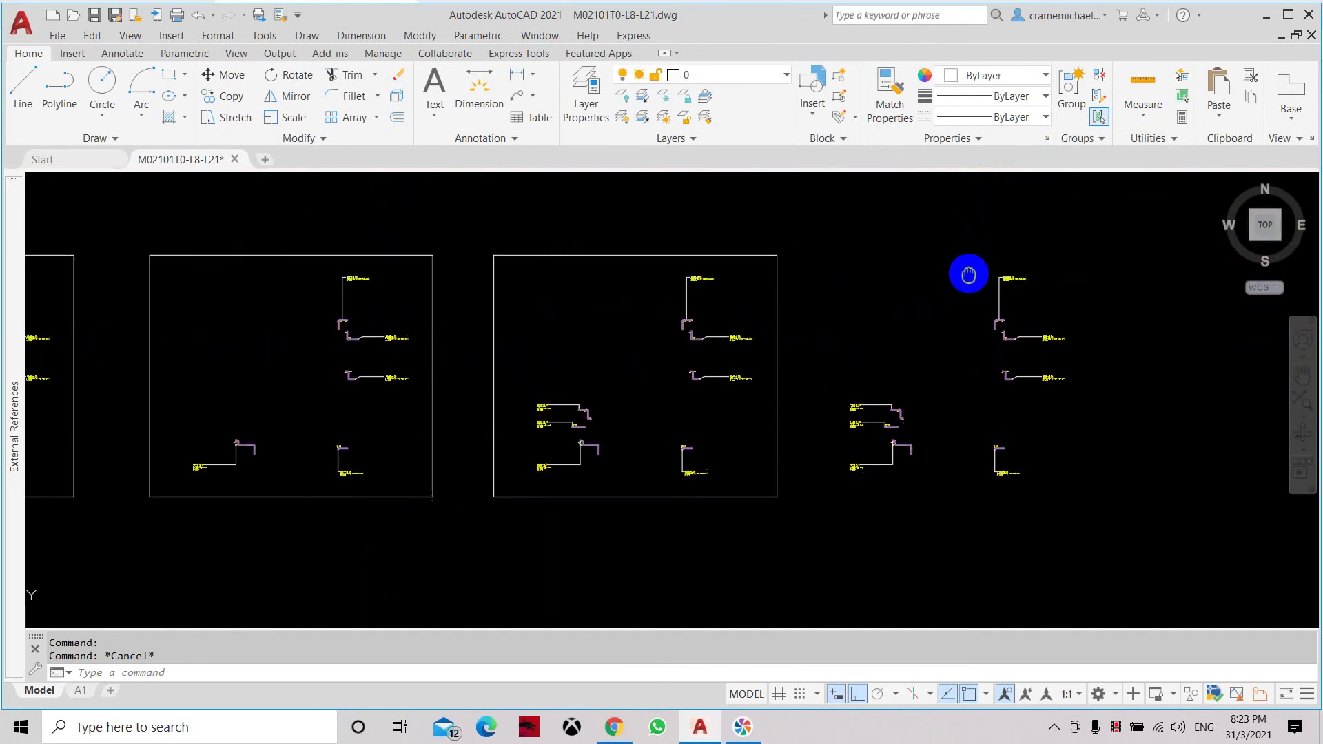
left_click(1079, 139)
mouse_move(957, 279)
middle_mouse_down()
mouse_move(853, 295)
mouse_move(905, 302)
middle_mouse_up()
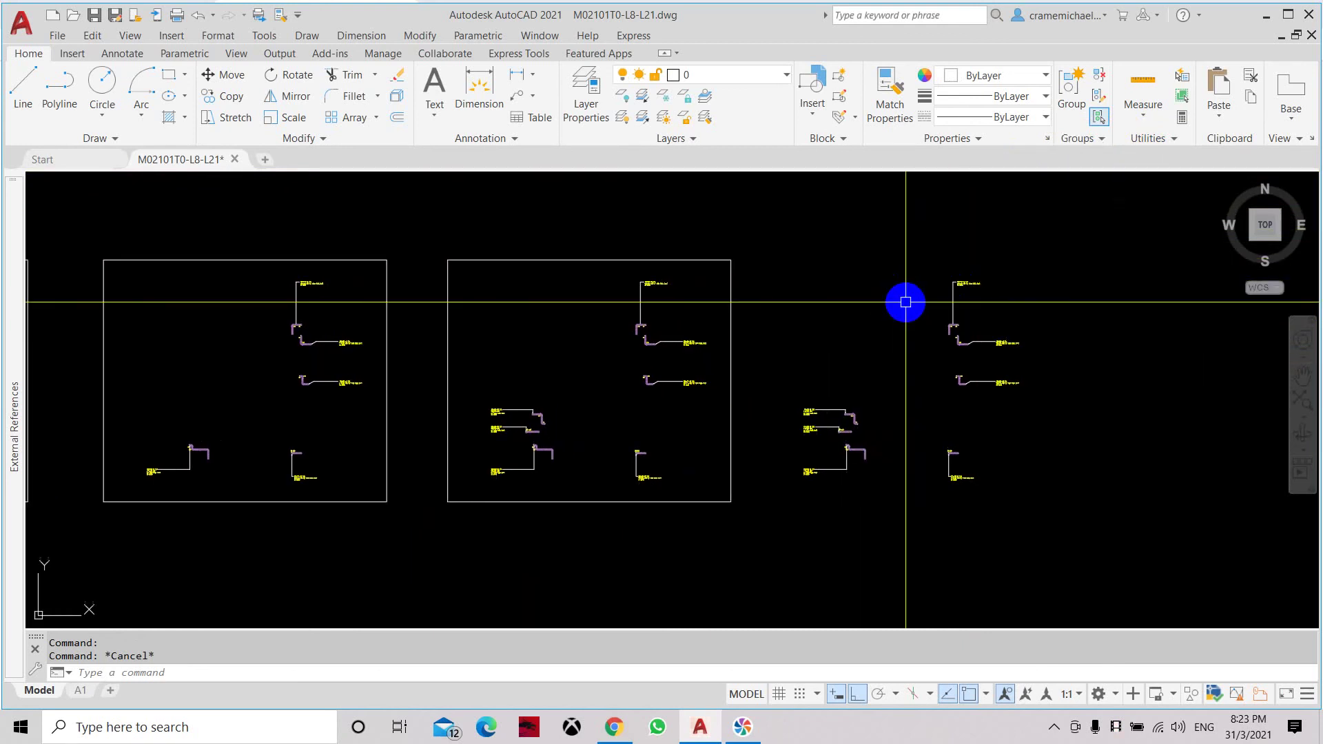
scroll(905, 302, "down", 3)
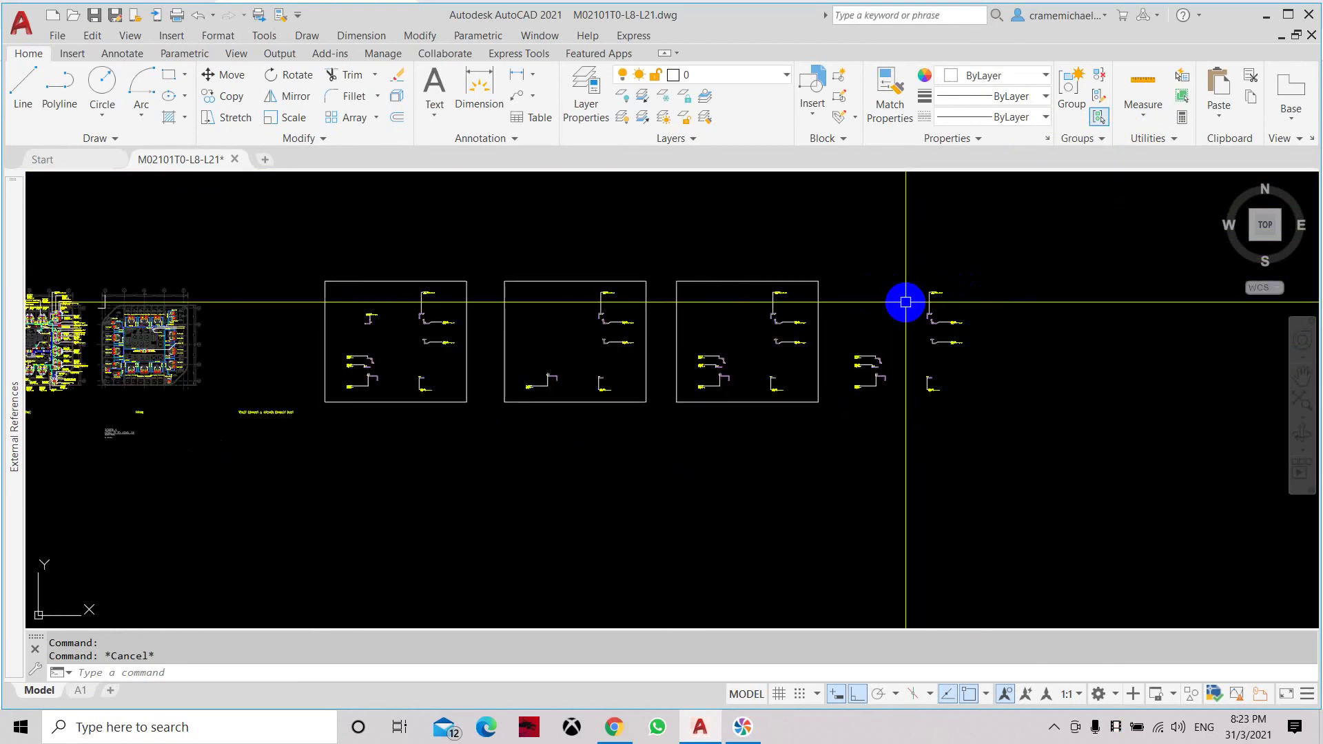